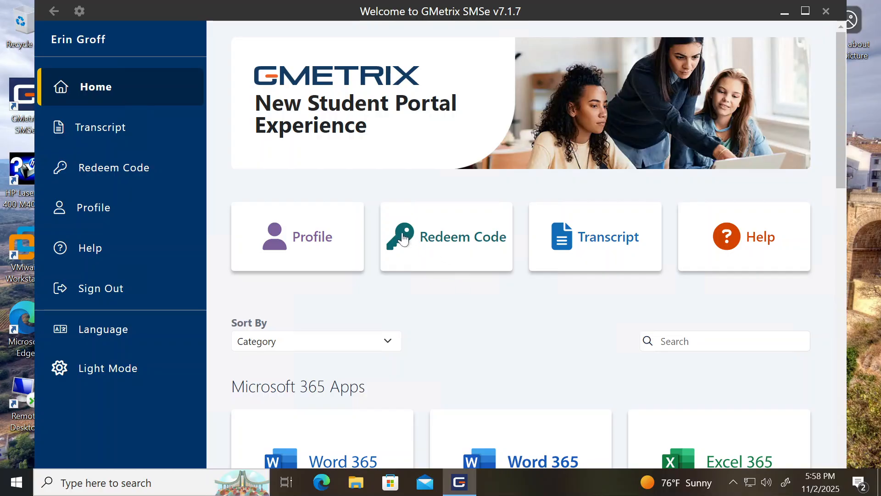
- Look at the form for redeeming an access code and close it without entering one
click(415, 240)
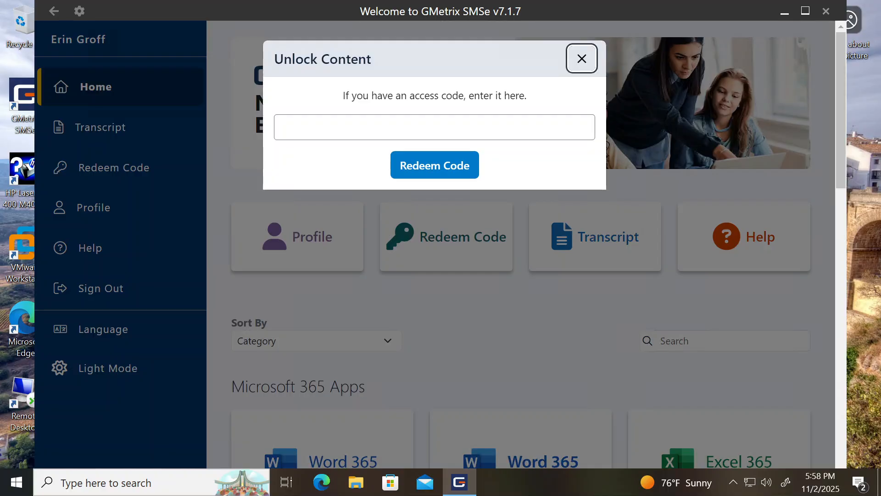
click(581, 59)
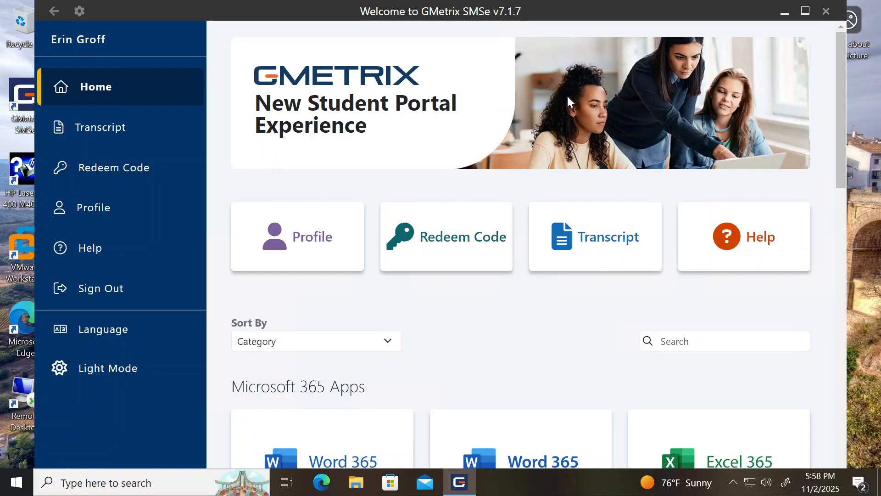
- Browse the course catalogue and open MO-100: Word Associate 2019 in the Microsoft Office 2019 category
scroll(554, 239, down, 2)
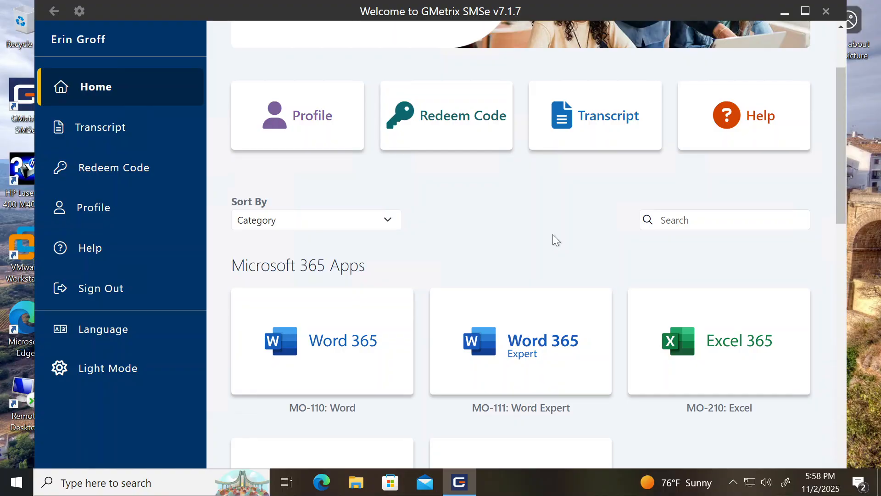
scroll(553, 234, down, 2)
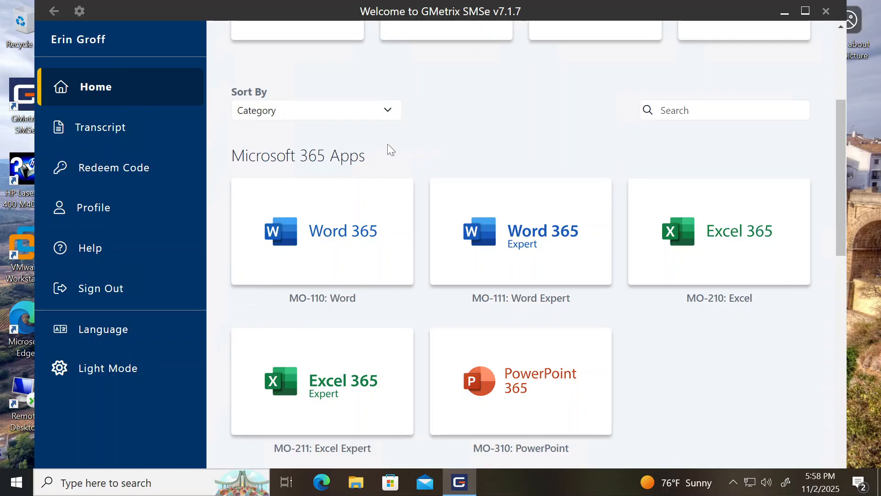
scroll(387, 144, down, 1)
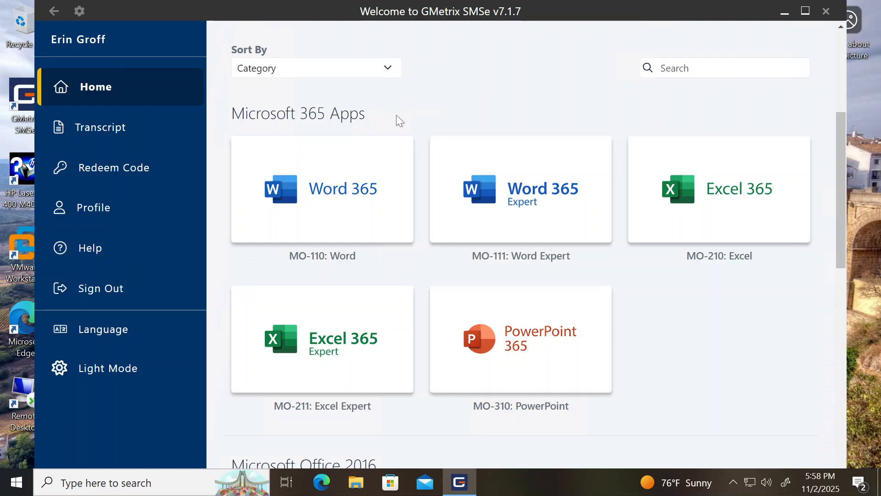
scroll(422, 115, down, 8)
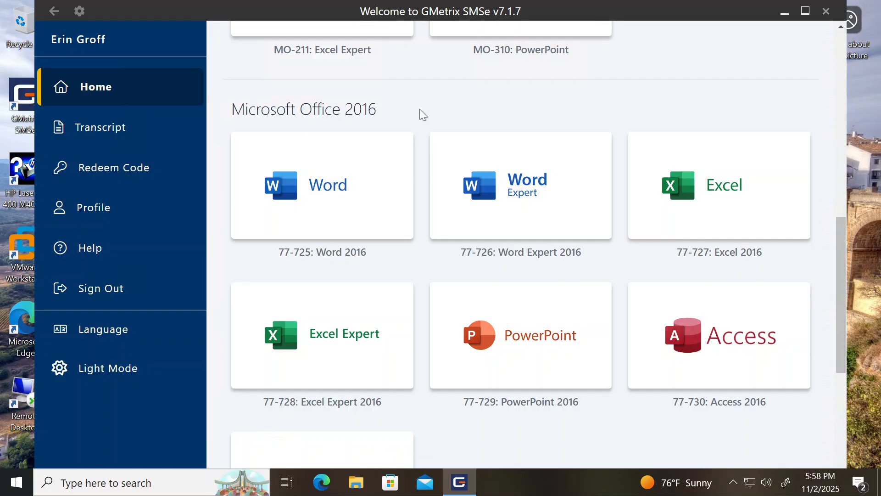
scroll(423, 115, down, 9)
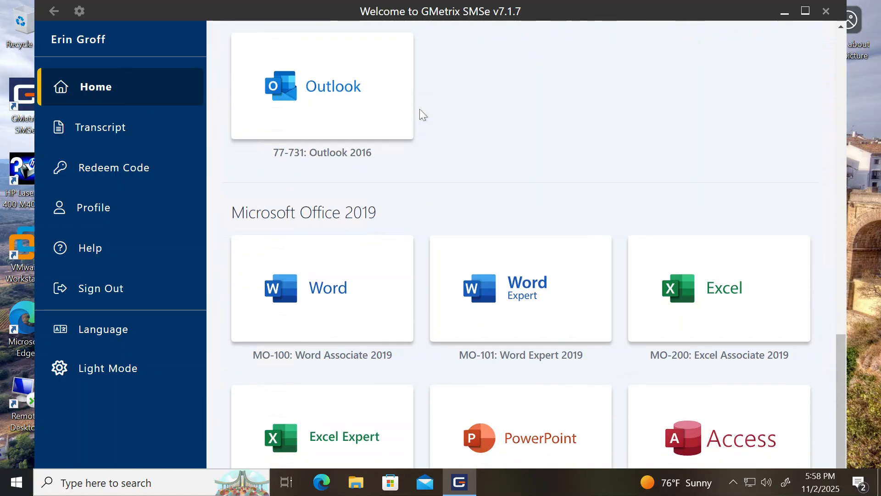
scroll(423, 115, down, 4)
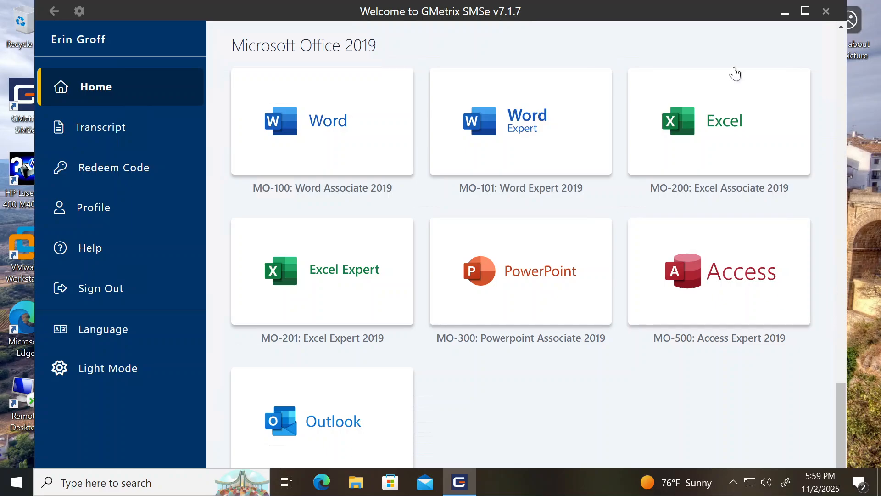
drag(719, 11, 728, 0)
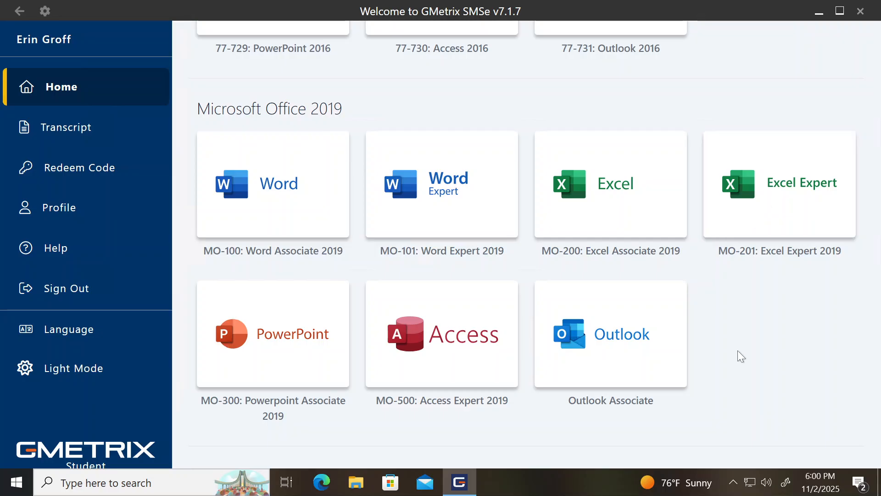
click(269, 202)
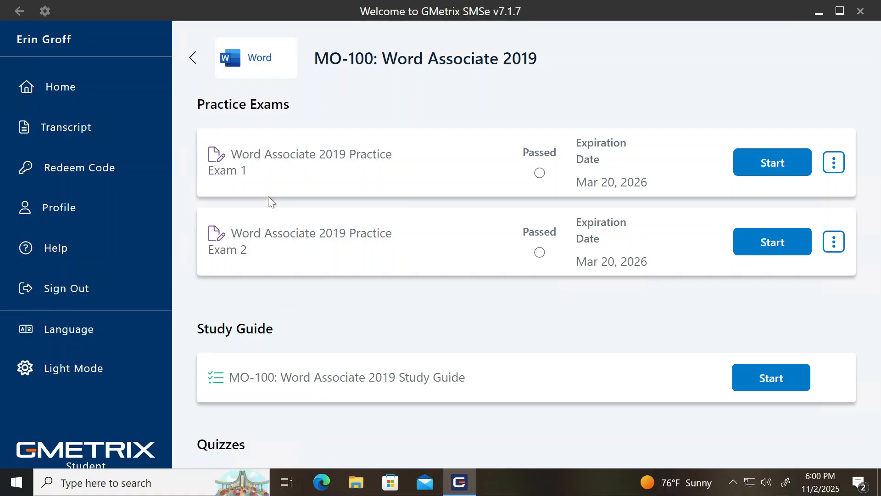
- Review the practice exams, study guide and quizzes offered for MO-100: Word Associate 2019
scroll(437, 186, down, 7)
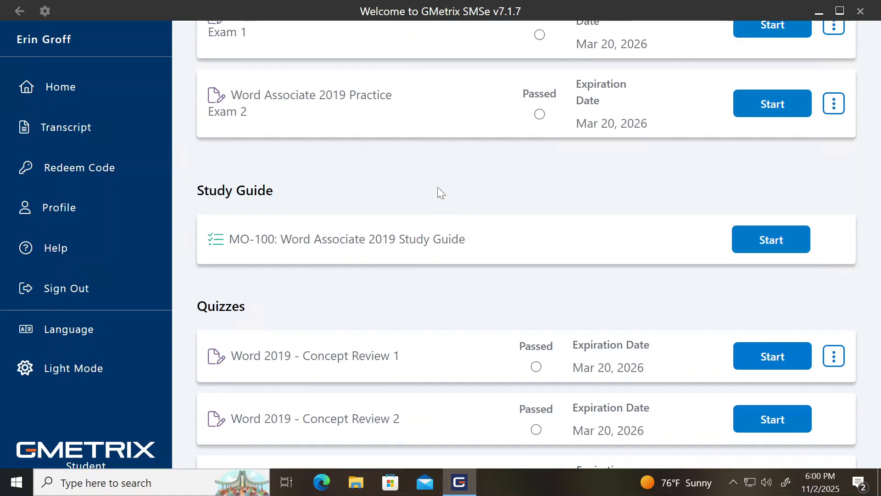
scroll(436, 186, down, 3)
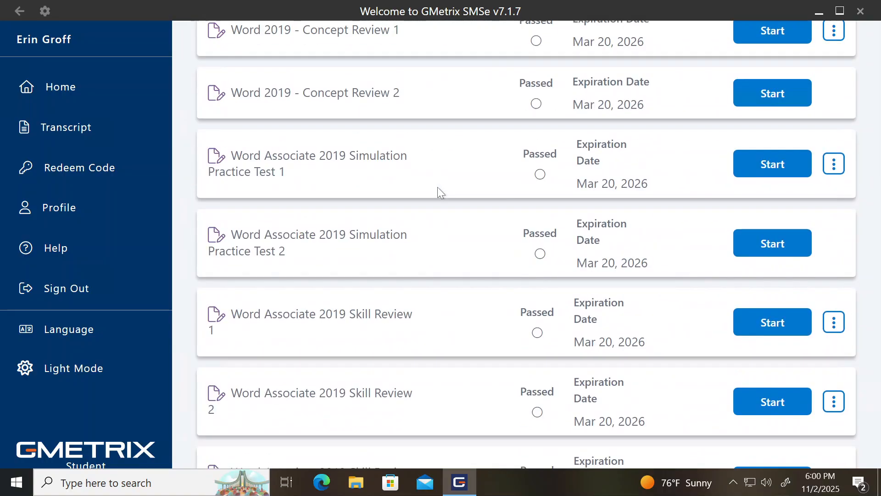
scroll(657, 65, up, 6)
double_click(730, 6)
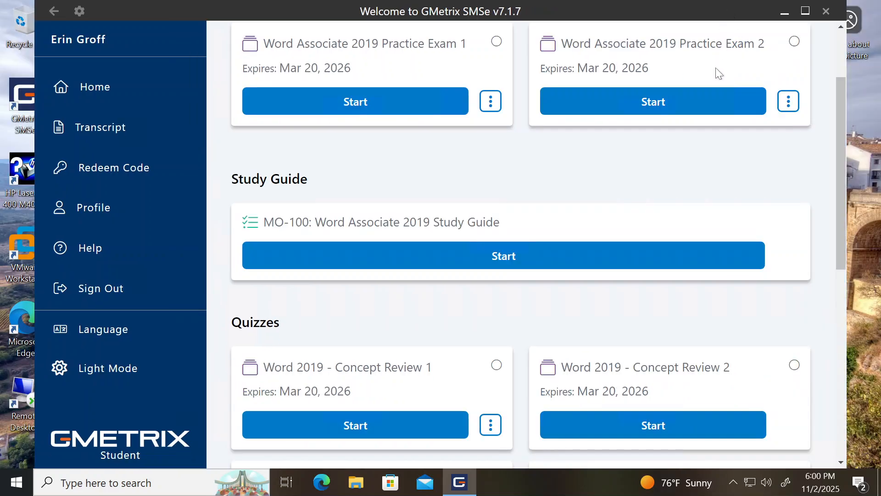
scroll(652, 188, down, 1)
scroll(652, 188, up, 3)
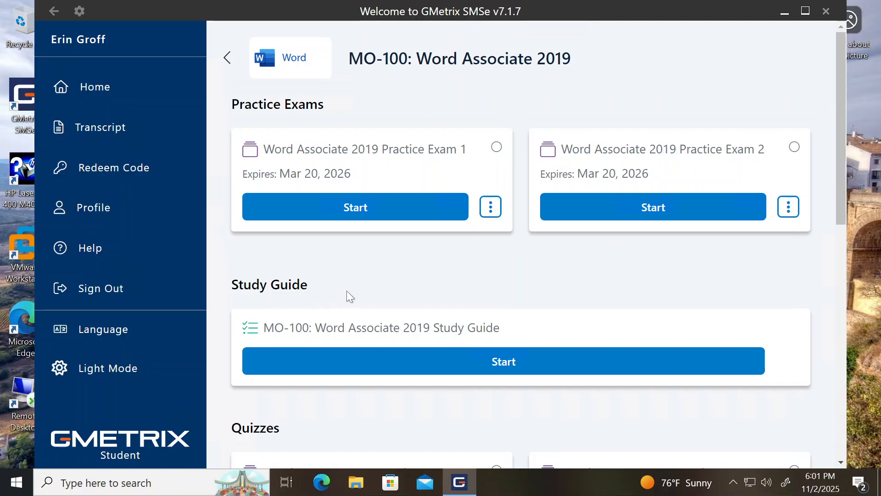
scroll(347, 292, down, 3)
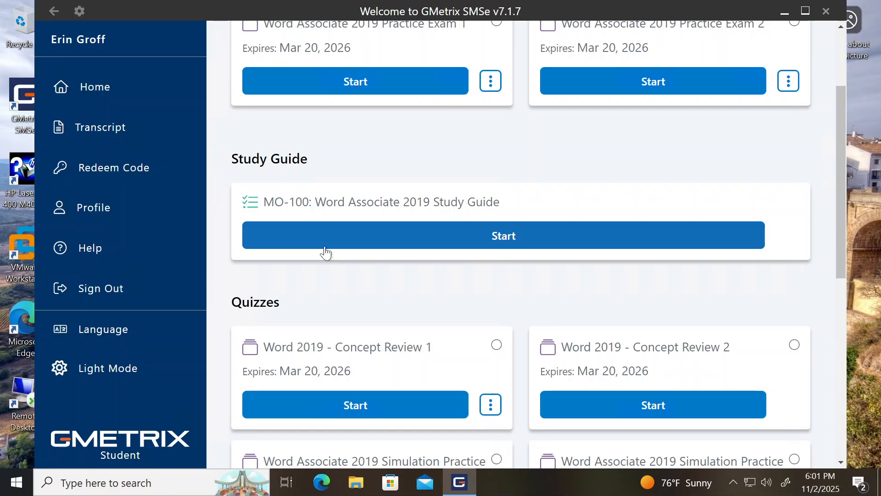
scroll(325, 252, up, 2)
scroll(325, 252, down, 5)
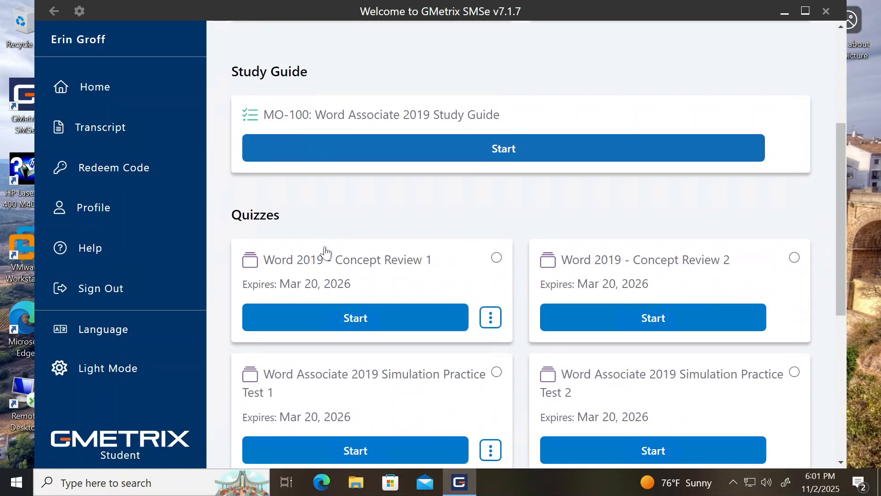
scroll(325, 252, down, 2)
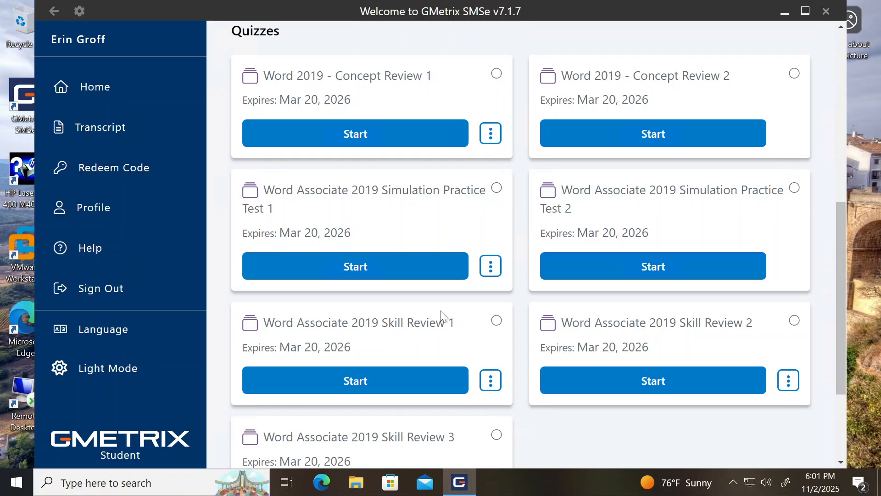
scroll(440, 310, down, 3)
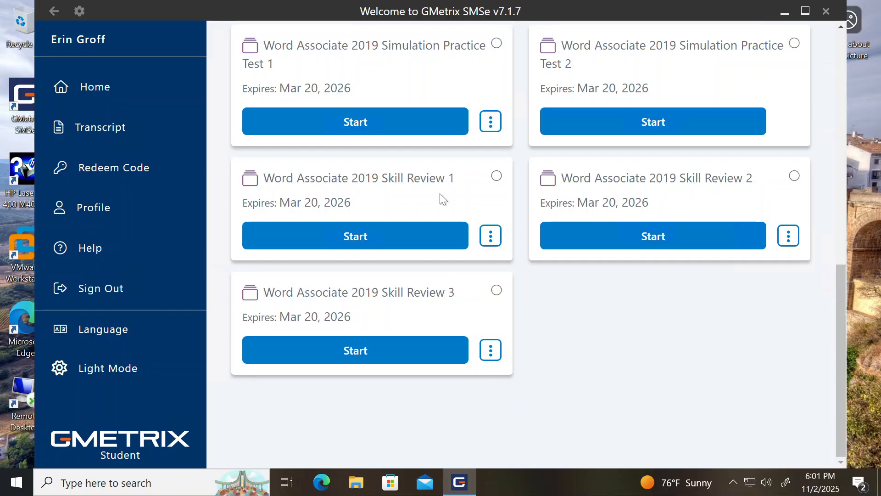
scroll(439, 194, up, 6)
scroll(439, 194, up, 5)
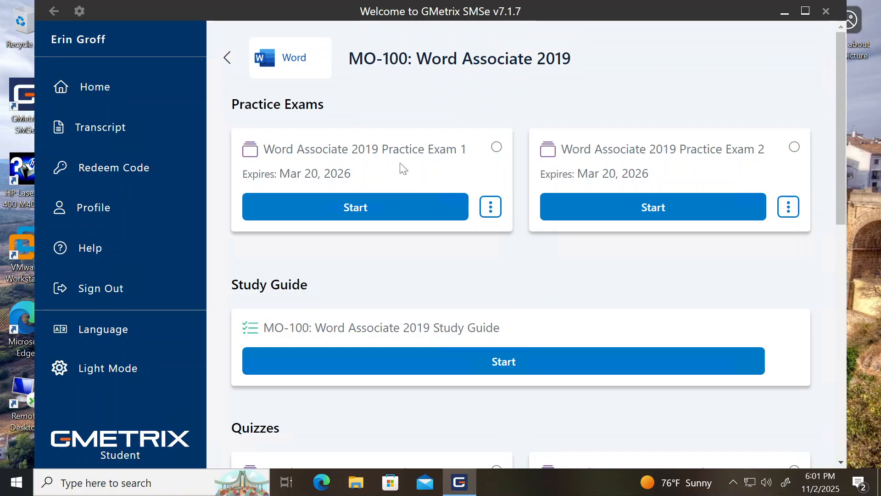
- Start Word Associate 2019 Practice Exam 1 in Training mode, using the first access code in the list
click(361, 208)
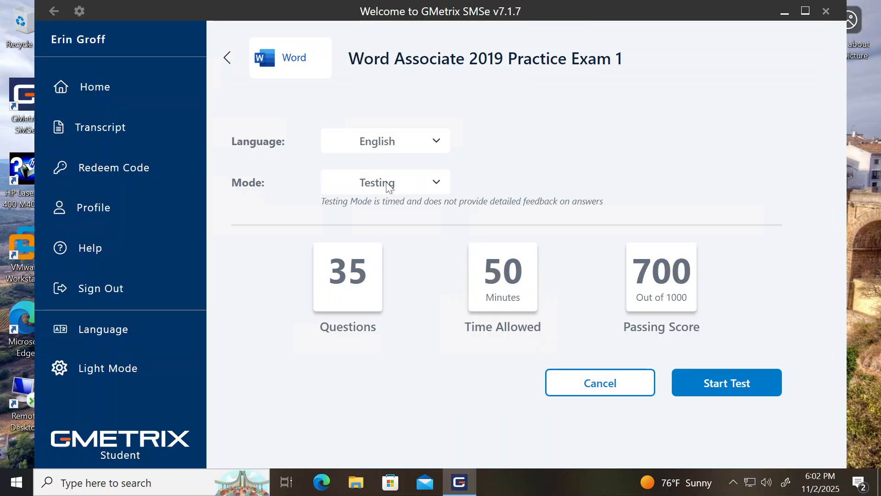
click(441, 182)
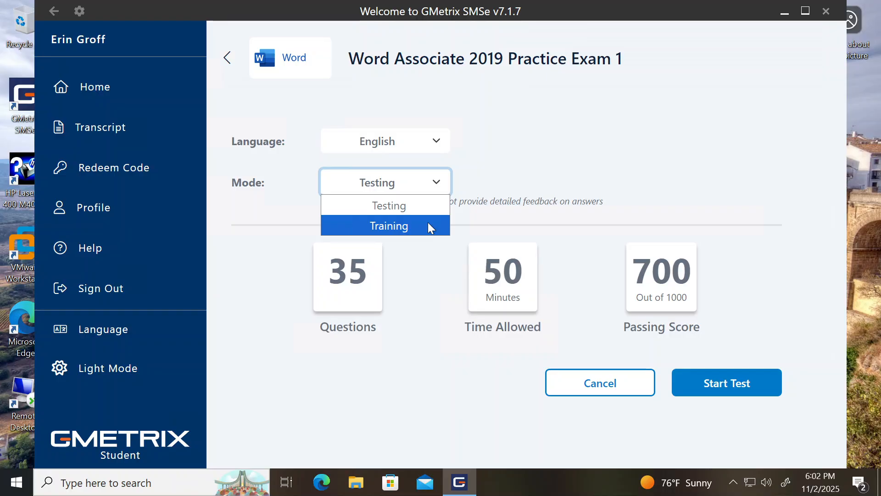
click(338, 229)
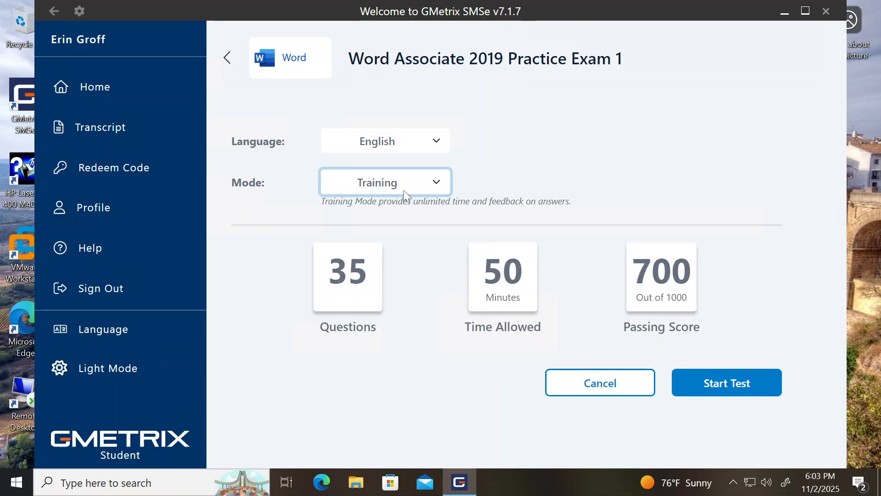
click(443, 192)
click(420, 205)
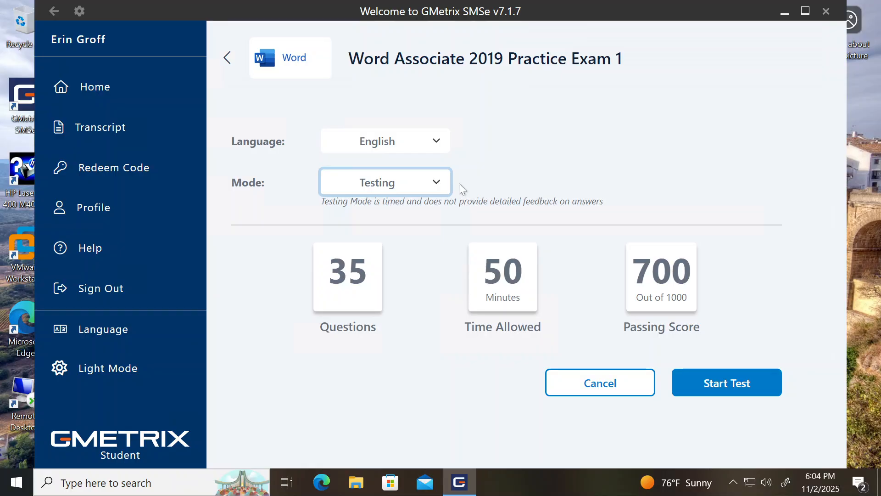
click(436, 185)
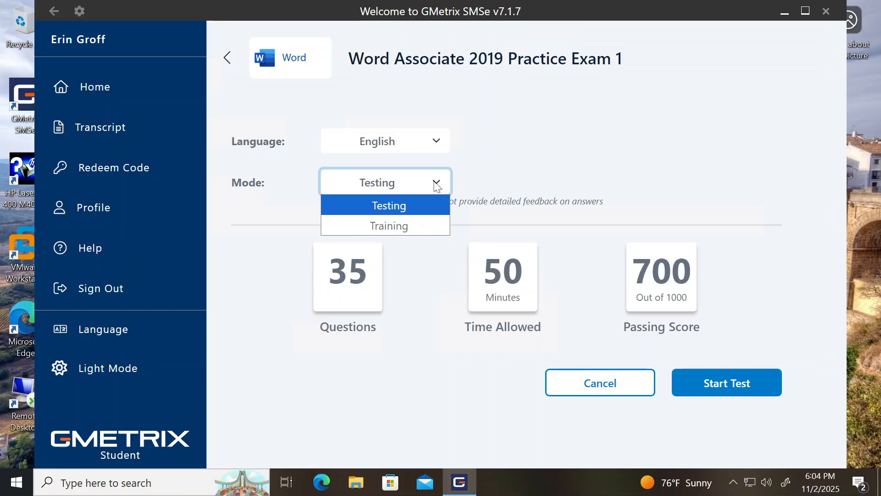
click(381, 224)
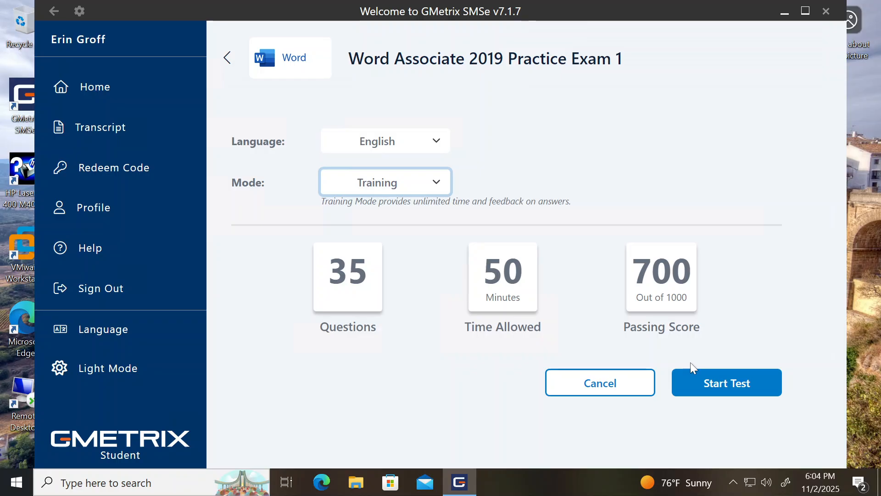
click(711, 383)
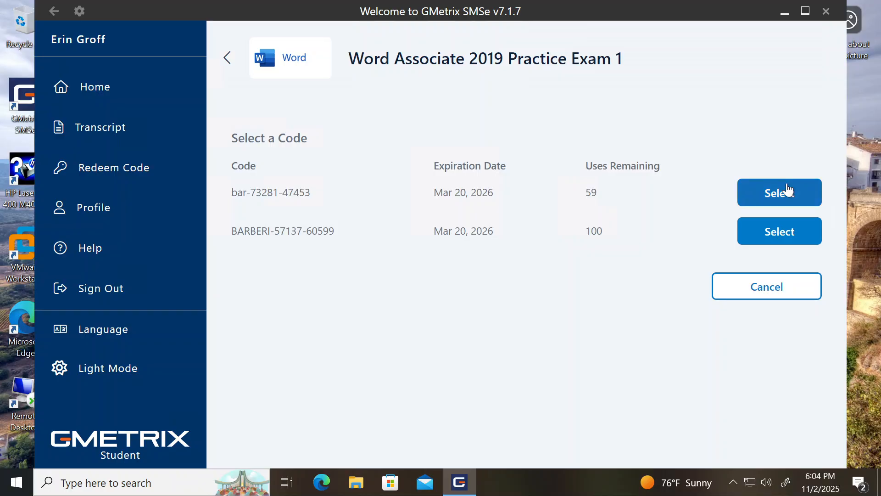
click(770, 189)
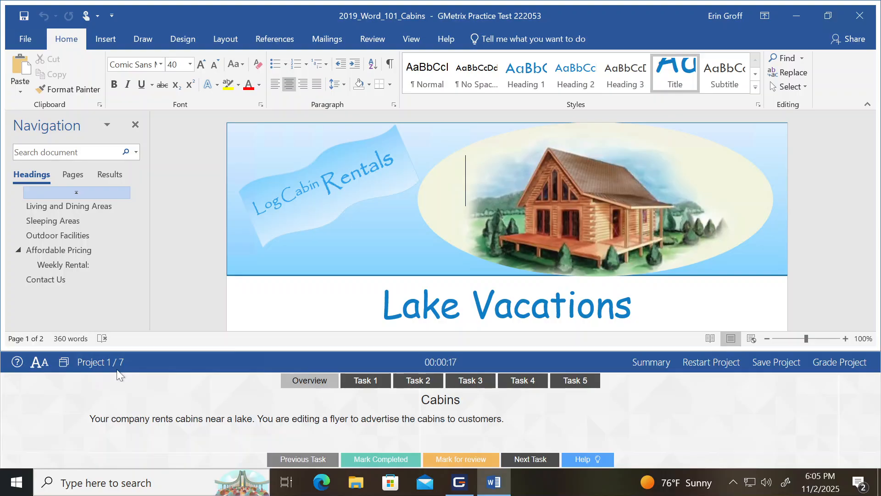
- Select the Lake Vacations title line and view the Cabins project overview followed by the Task 1 instructions
click(232, 305)
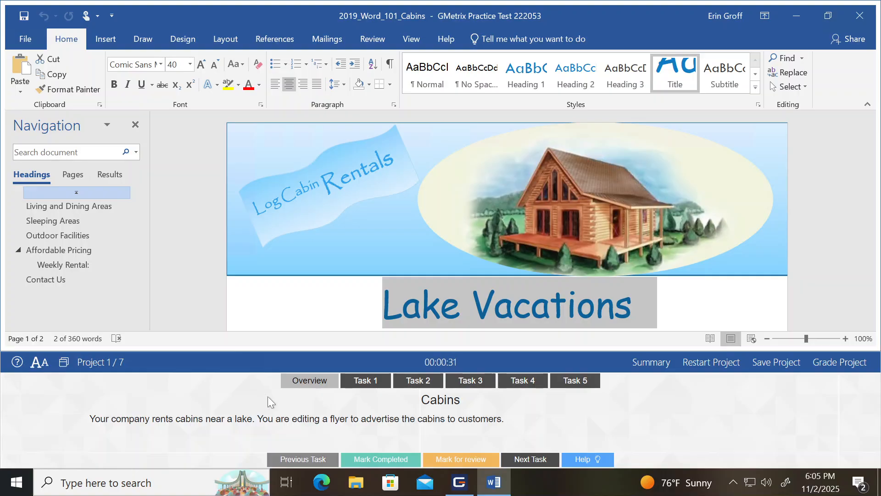
click(305, 384)
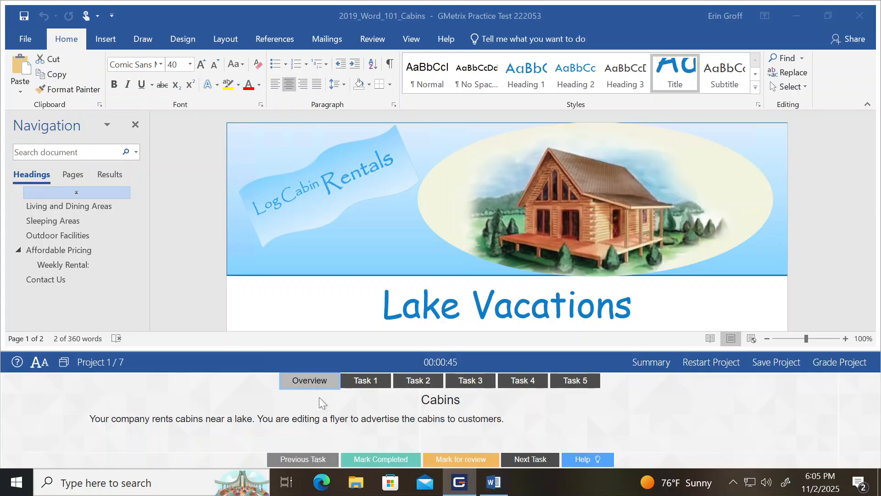
click(358, 380)
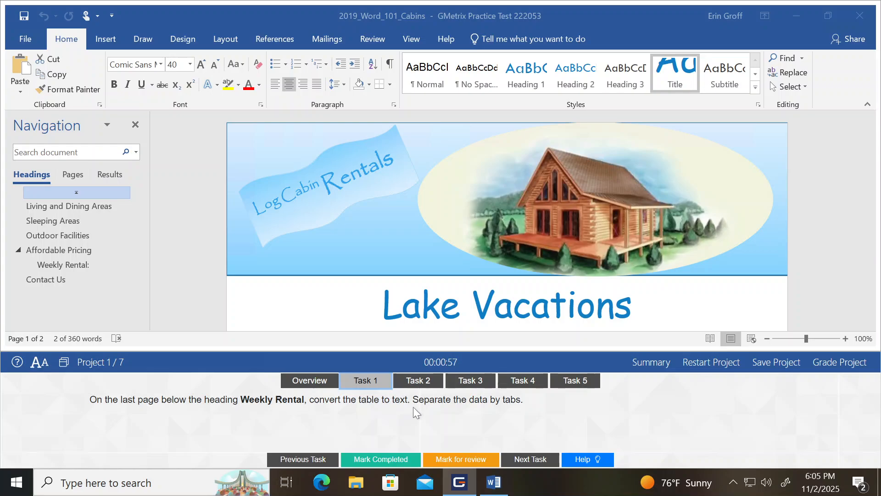
- Read the help steps for Task 1, mark the task as completed and advance to Task 2
click(591, 462)
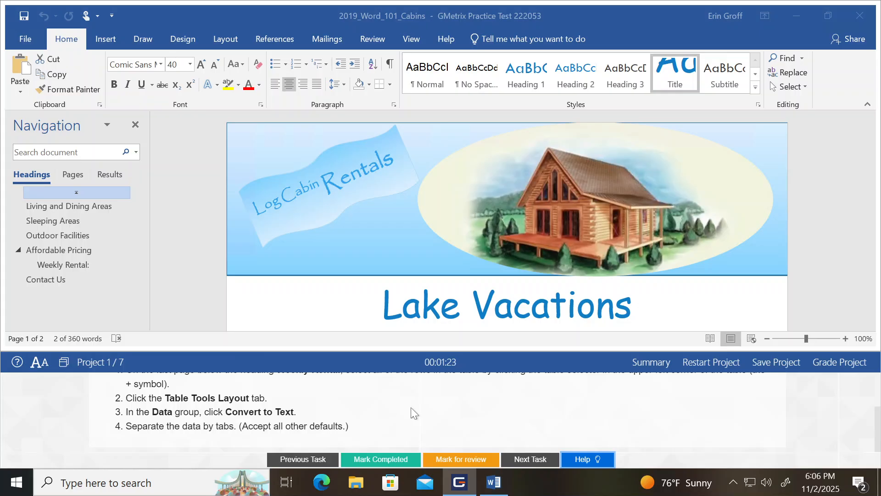
scroll(411, 407, up, 2)
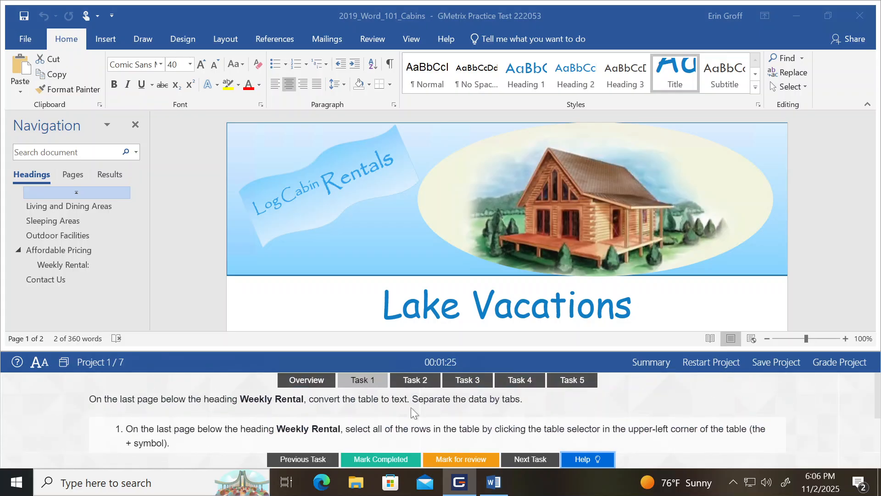
scroll(411, 406, down, 1)
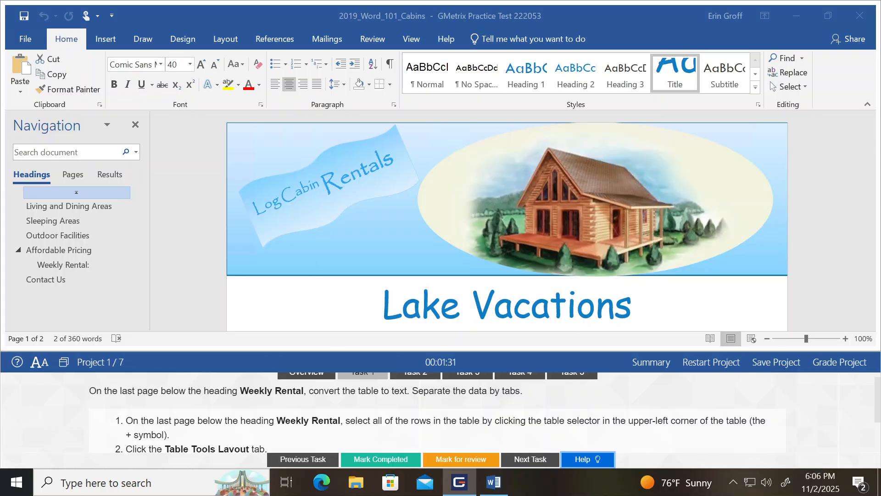
scroll(356, 427, down, 2)
scroll(356, 427, up, 3)
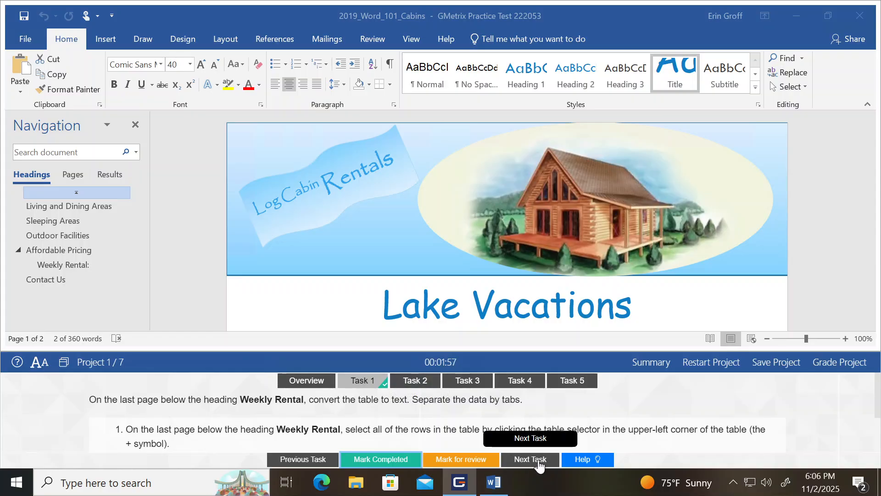
click(539, 465)
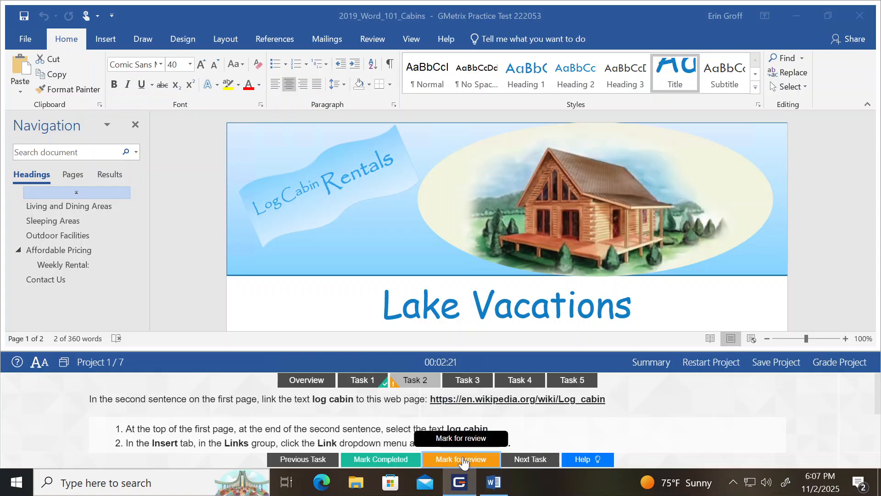
- Mark Task 2 of the Cabins project for review, then grade the project and proceed to the Apps project
click(464, 460)
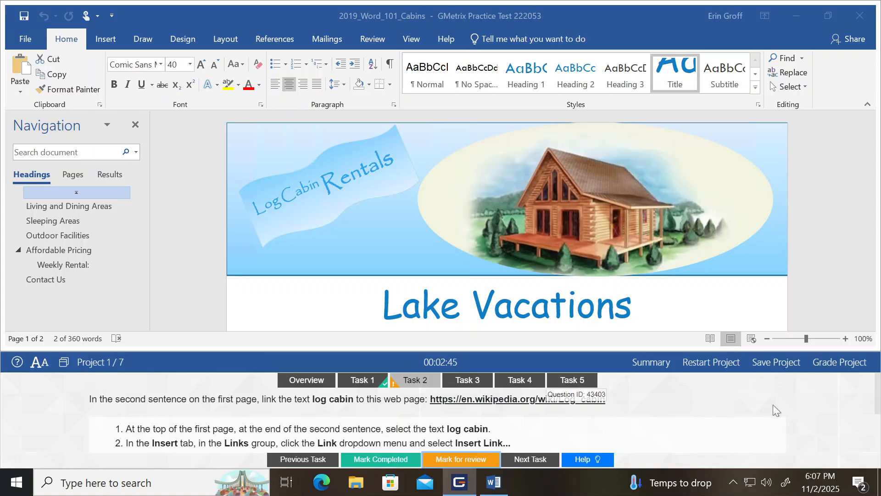
click(840, 363)
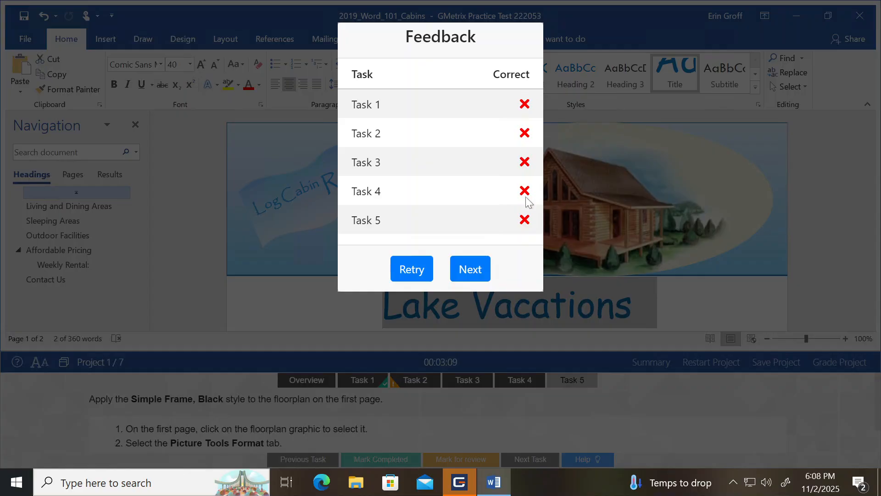
click(404, 271)
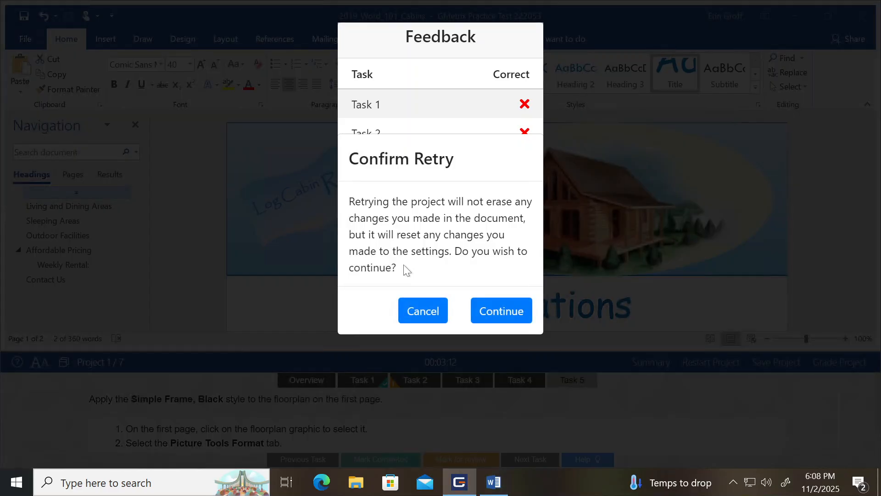
click(486, 311)
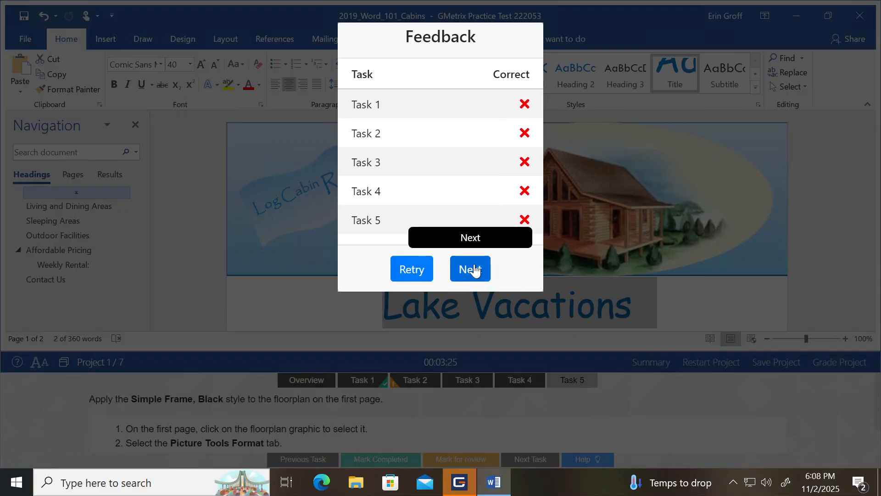
click(478, 274)
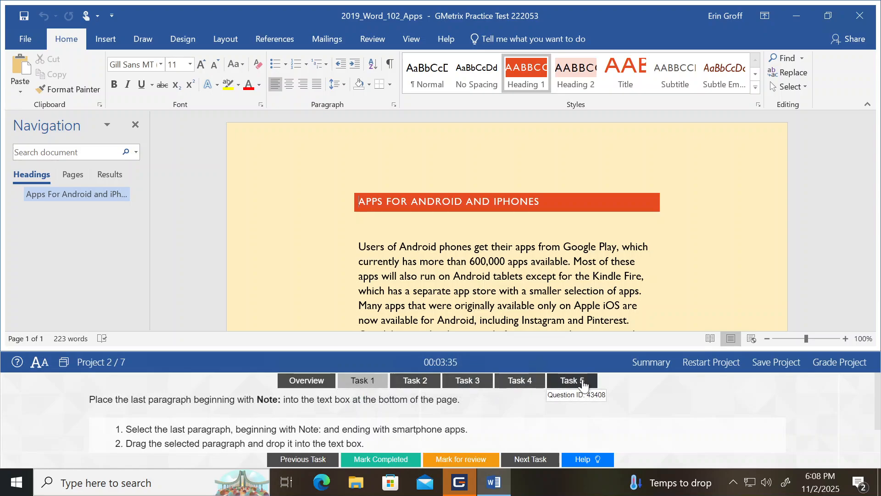
- Grade the Apps and Ice Cream projects without attempting their tasks and proceed to the Ski Resorts project
click(846, 366)
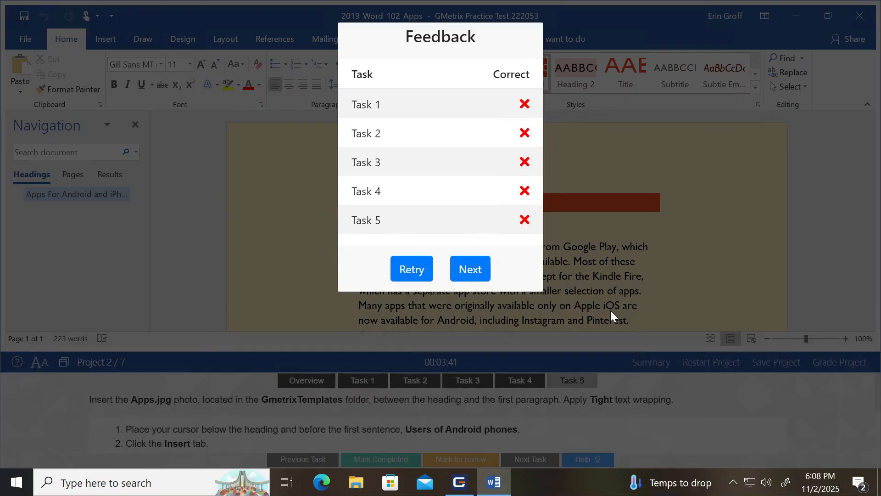
click(484, 277)
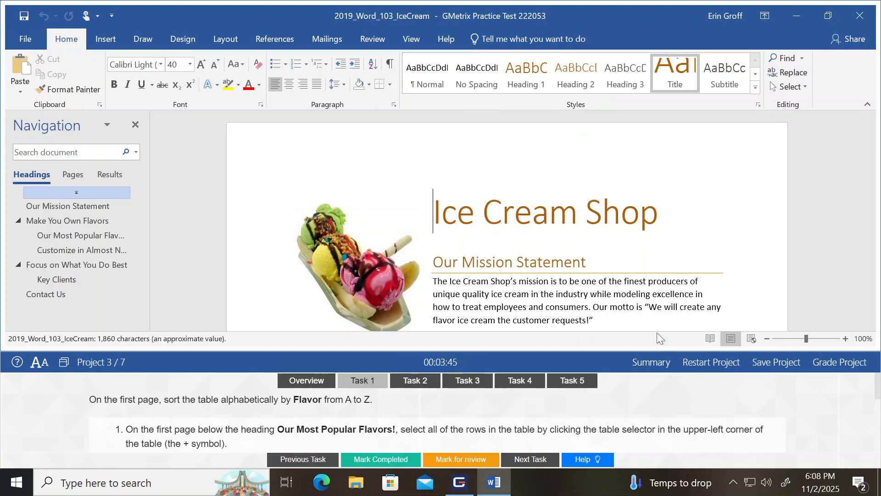
click(827, 367)
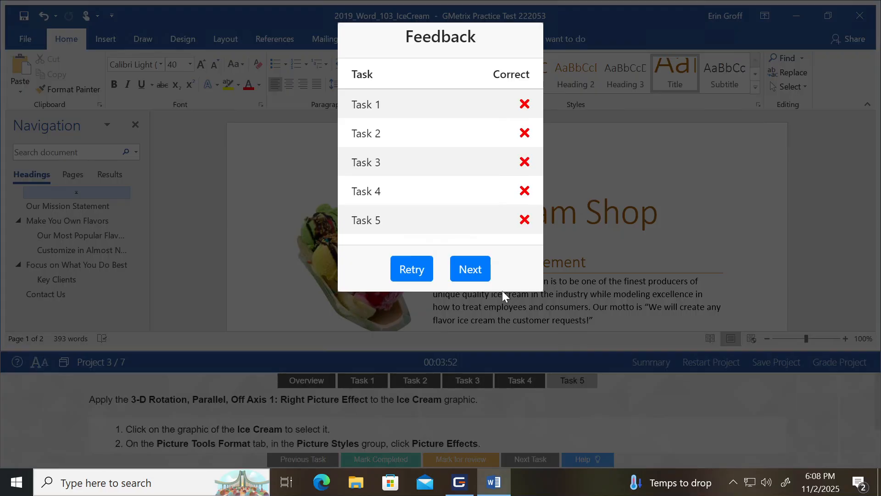
click(470, 269)
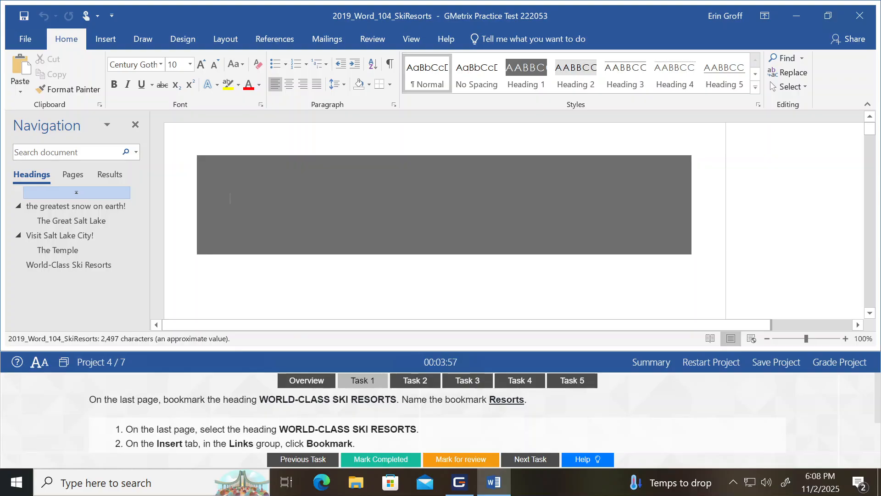
- View the options for saving and exiting the test, cancel, then grade the Ski Resorts project and proceed to the Journalism project
click(775, 362)
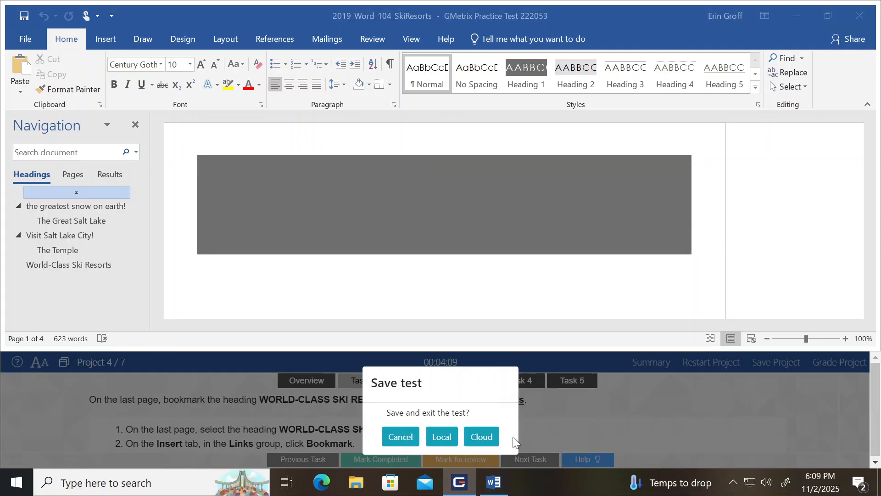
click(399, 436)
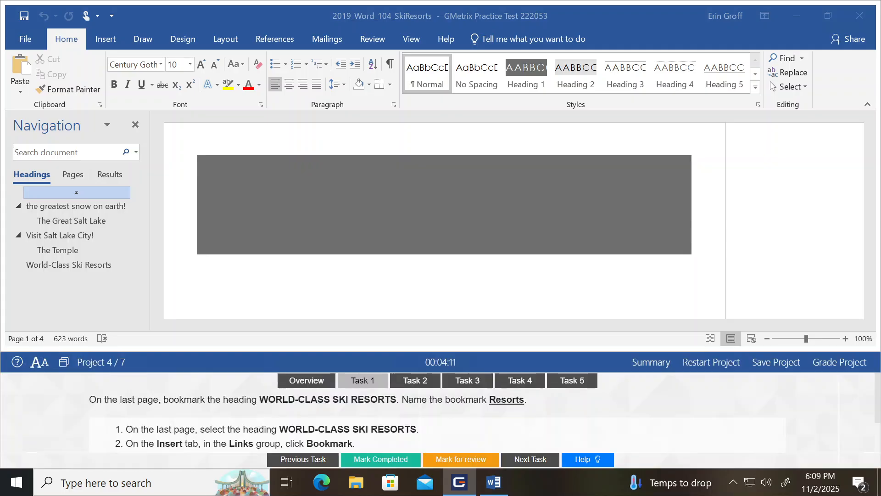
click(827, 362)
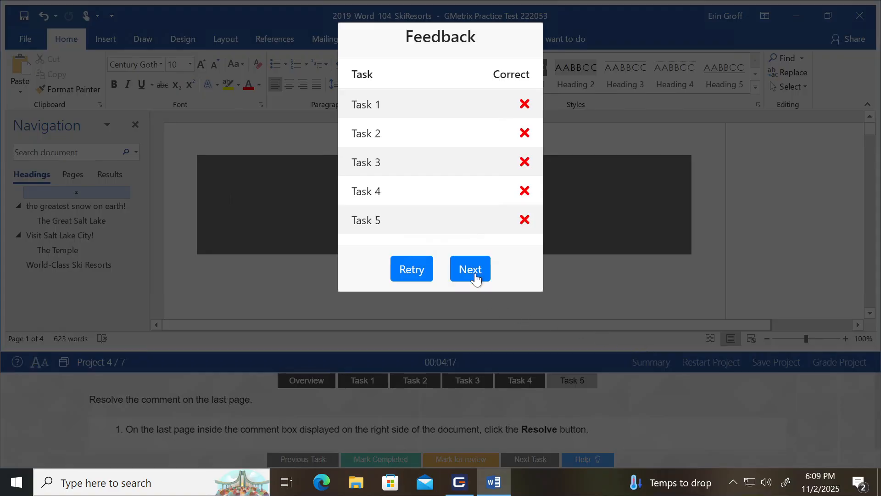
click(472, 270)
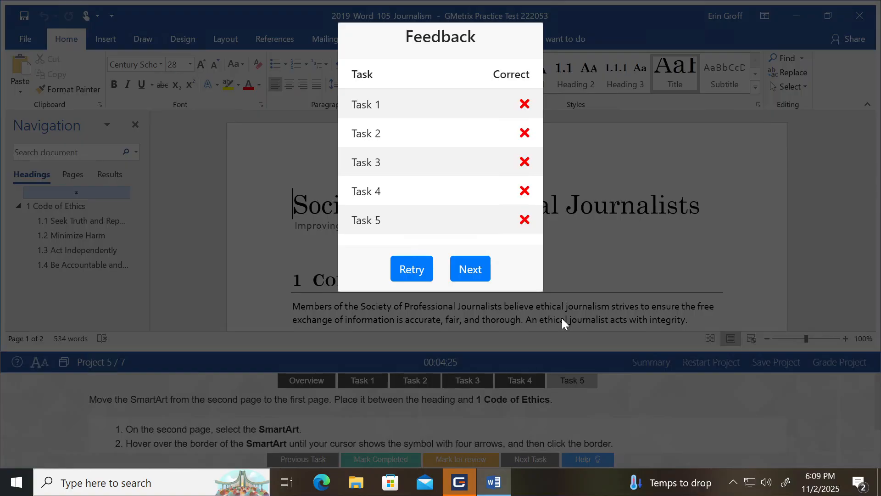
- Proceed from the graded Journalism project, grade the Pet Care and Legal Terms projects, and continue to the exam summary
click(480, 267)
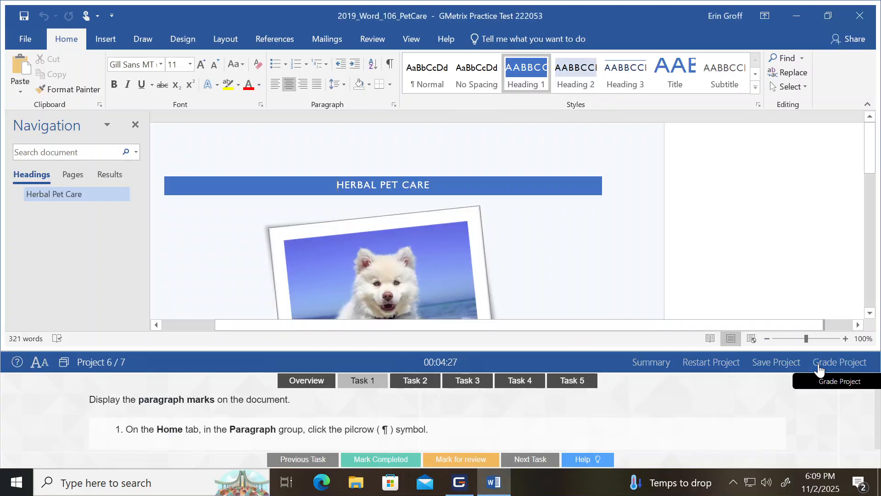
click(818, 363)
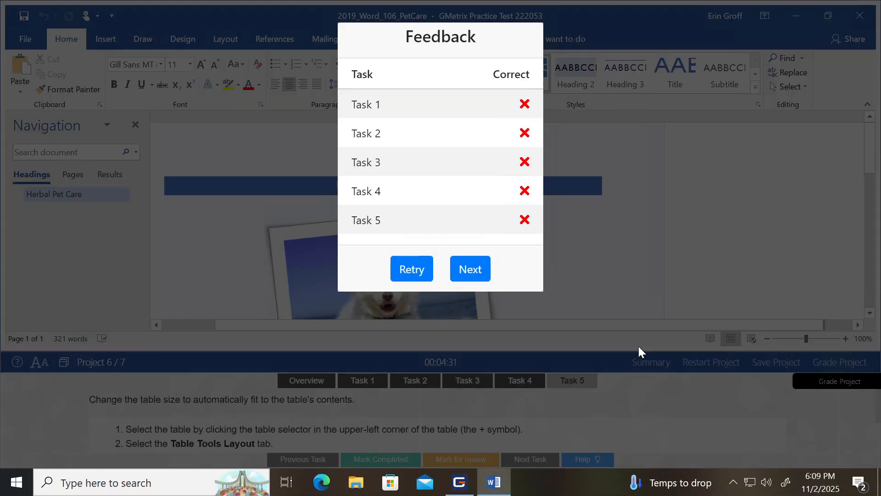
click(468, 269)
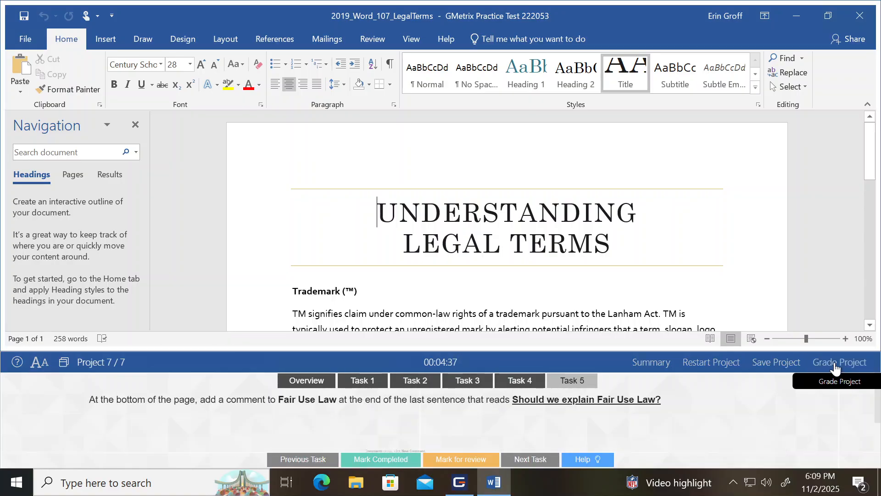
click(835, 364)
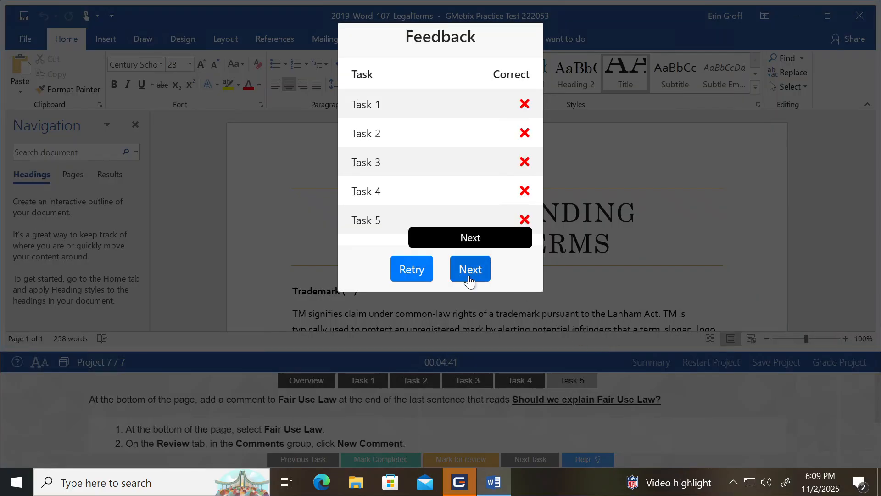
click(468, 268)
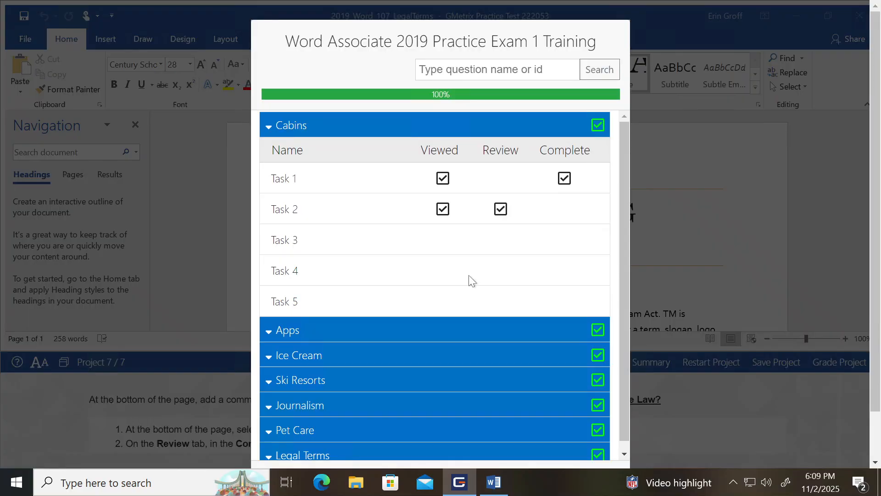
- Review the viewed, review and complete marks for the Cabins, Apps and Ice Cream tasks in the exam summary
scroll(469, 278, down, 1)
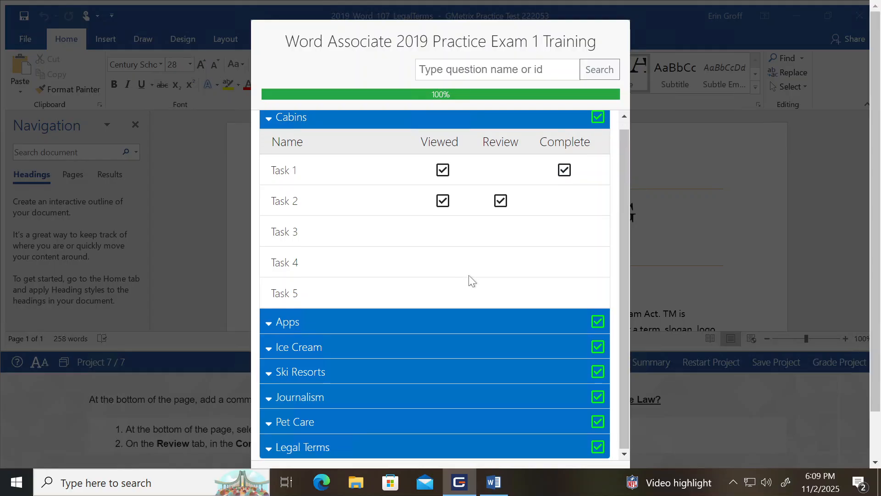
scroll(469, 277, up, 1)
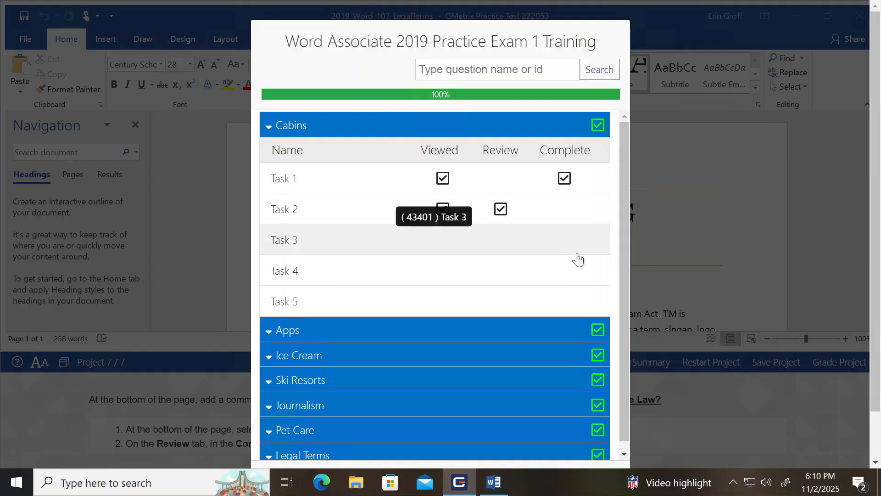
click(275, 330)
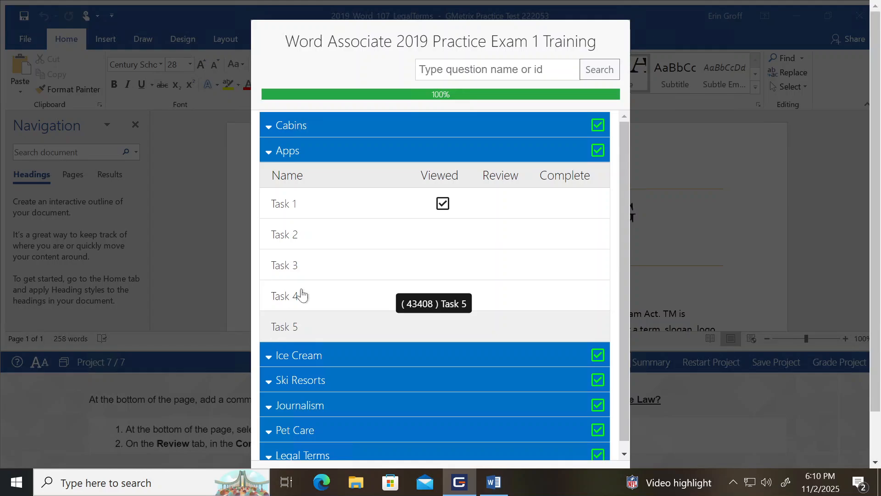
scroll(341, 241, down, 1)
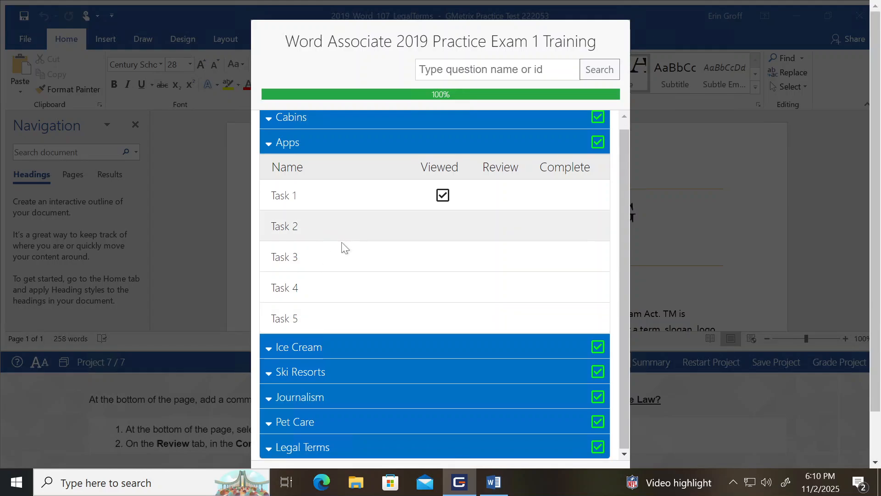
click(270, 348)
scroll(480, 274, down, 1)
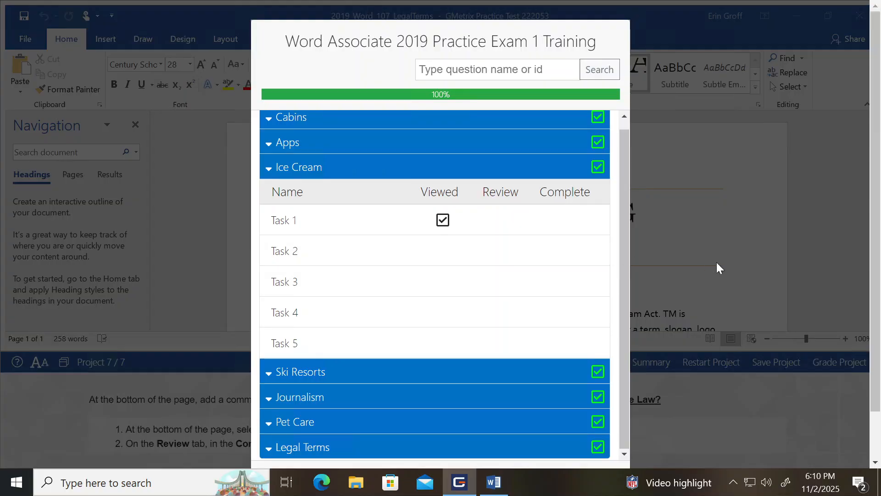
- Finish the practice test from the exam summary and confirm its submission for grading
scroll(718, 267, down, 1)
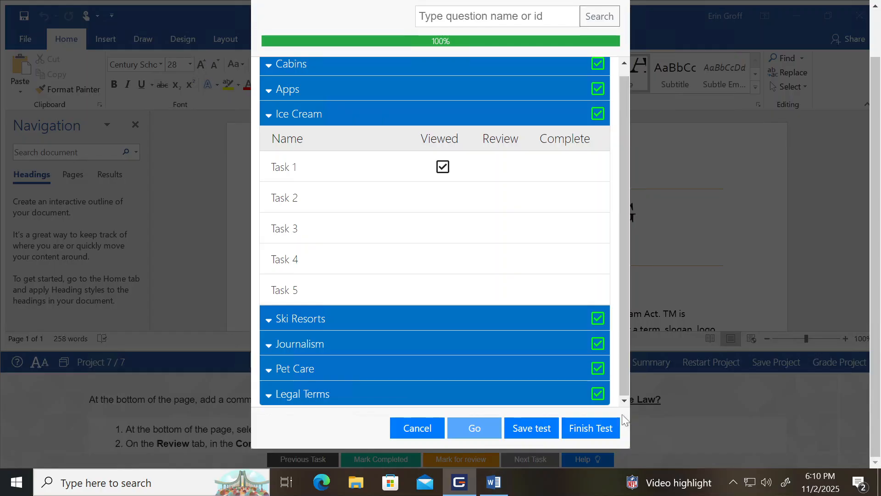
click(584, 431)
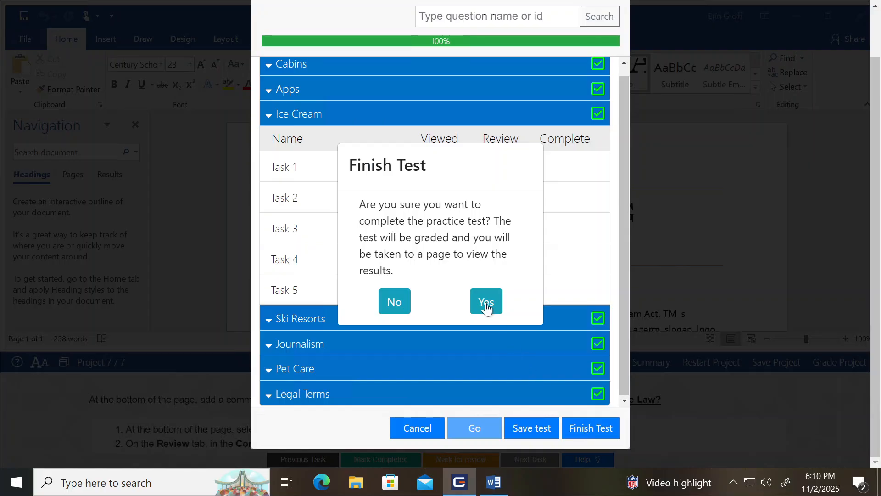
click(484, 304)
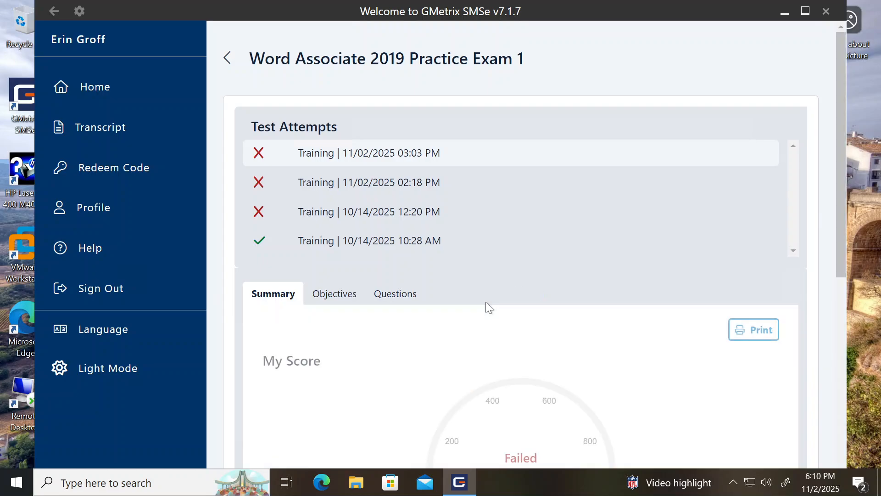
- Examine the results summary for the attempt, including the score, test details and pass percentage for each topic
scroll(486, 302, down, 5)
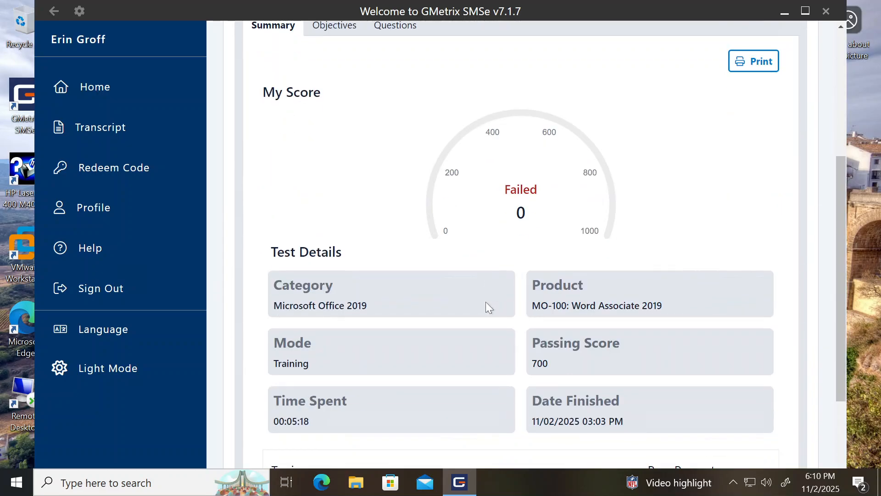
scroll(487, 307, down, 5)
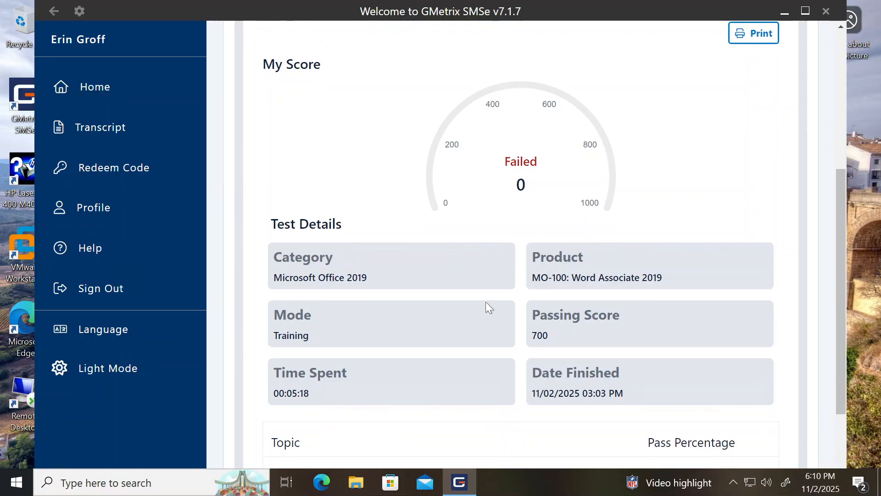
scroll(486, 301, down, 1)
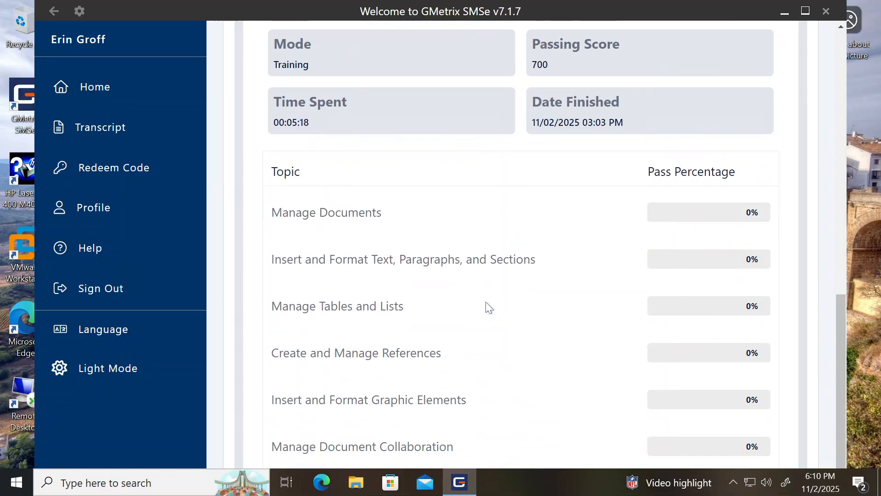
scroll(485, 302, up, 11)
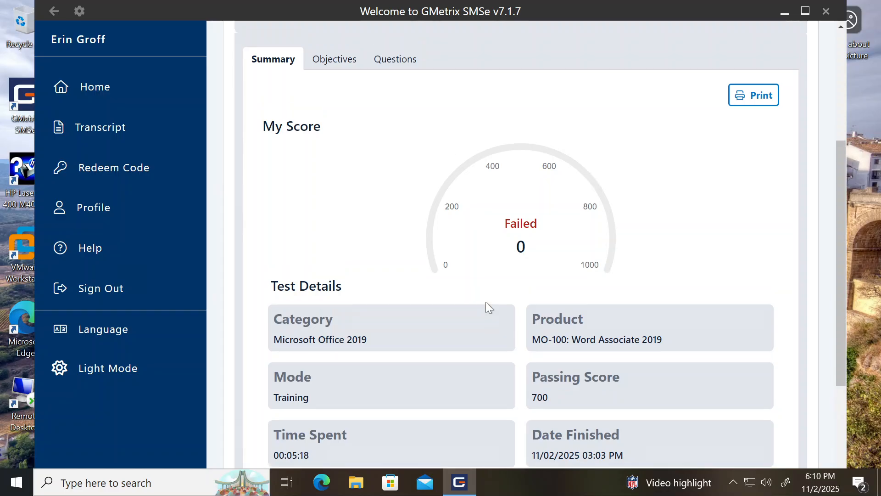
scroll(485, 301, down, 5)
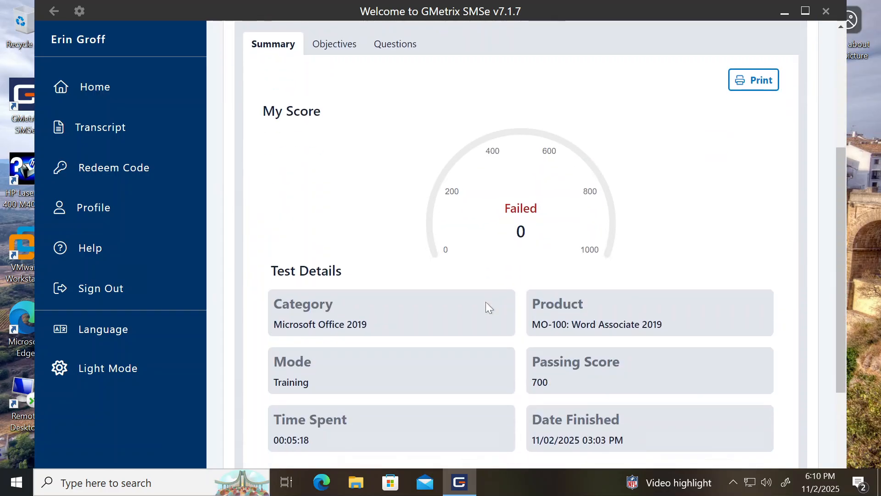
scroll(485, 306, down, 6)
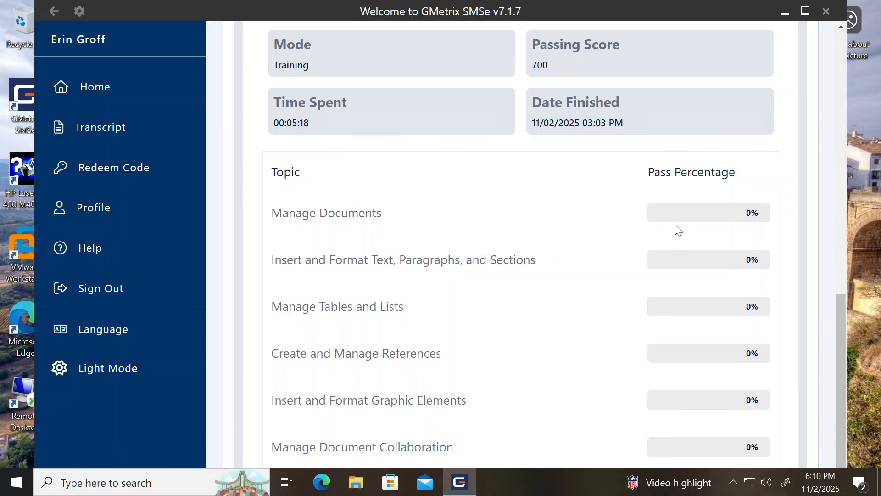
scroll(650, 387, up, 8)
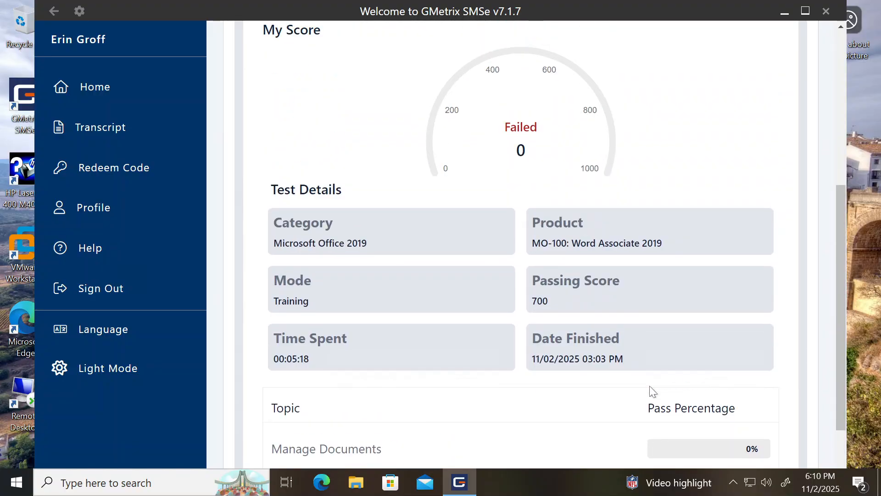
scroll(652, 391, up, 2)
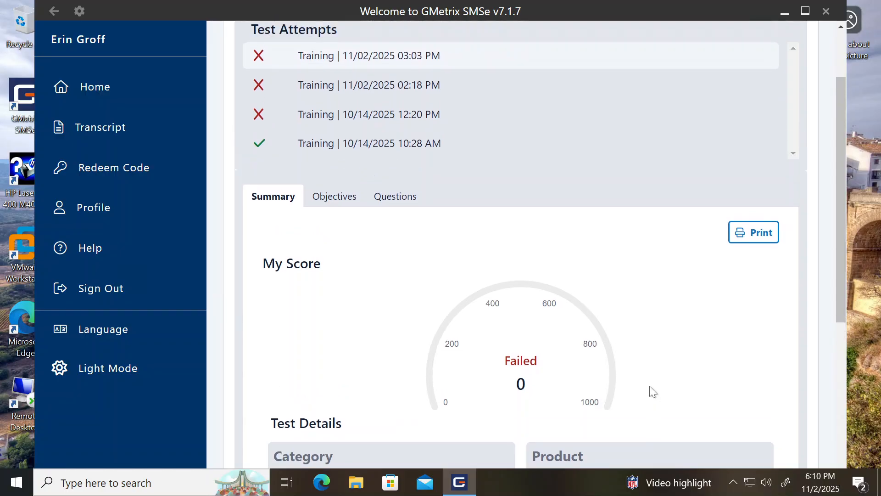
scroll(650, 388, down, 3)
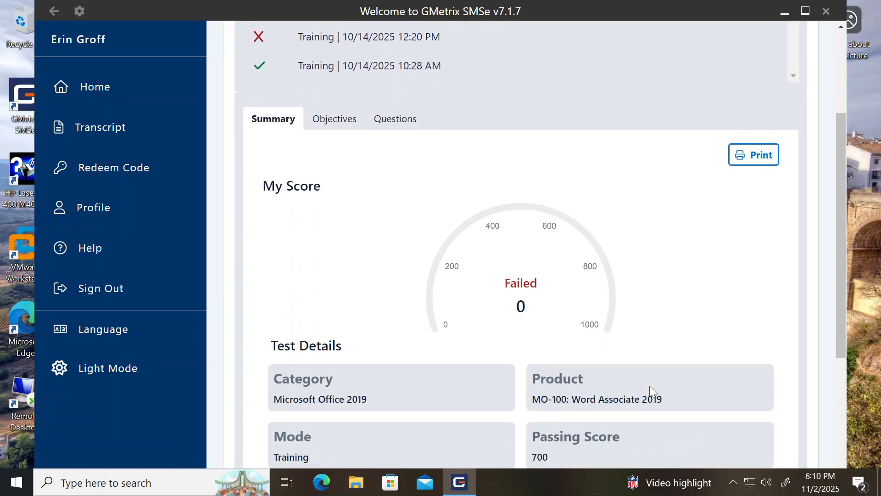
- Review the latest attempt's results by objective and by individual question, including each task's correct or incorrect status
click(335, 120)
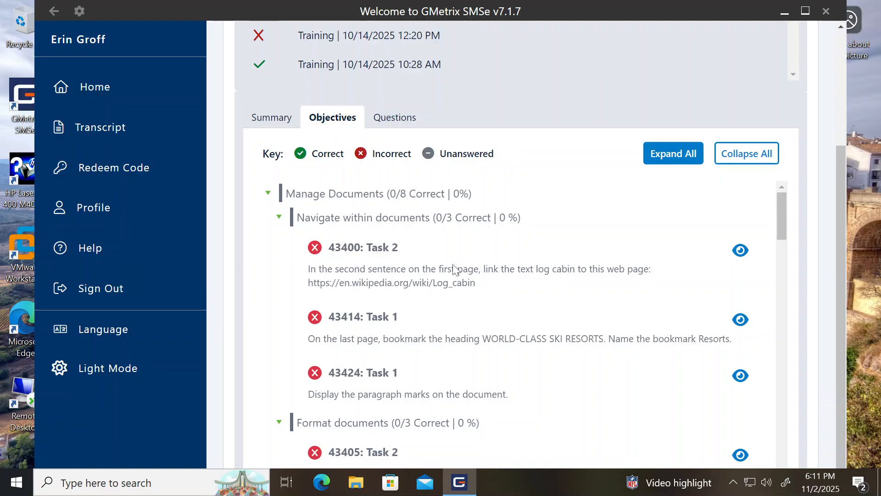
scroll(458, 283, down, 2)
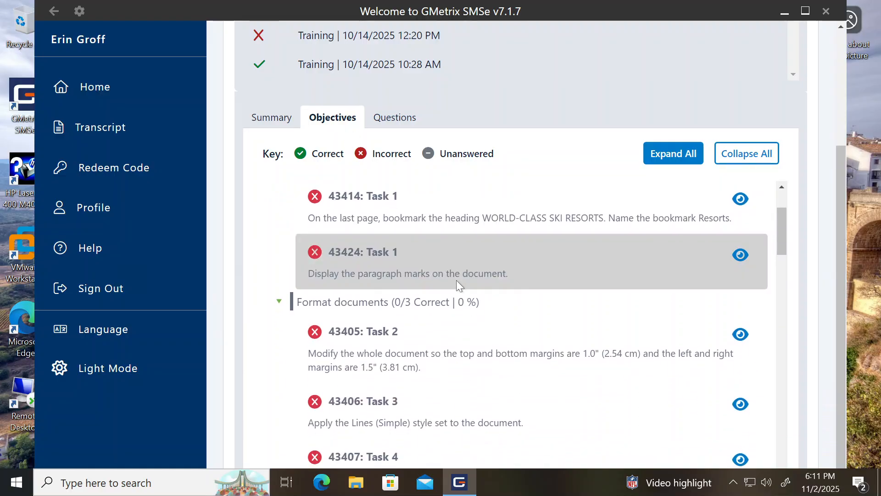
scroll(457, 283, up, 1)
scroll(456, 279, up, 1)
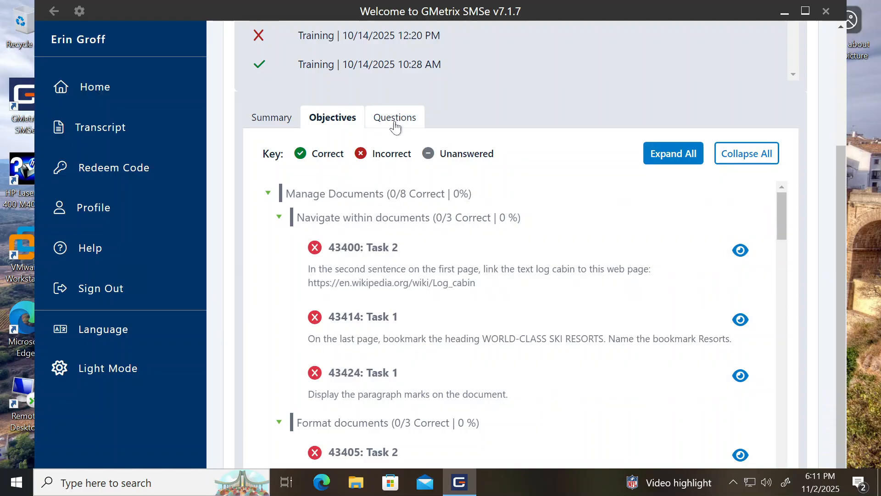
click(394, 121)
scroll(553, 295, down, 12)
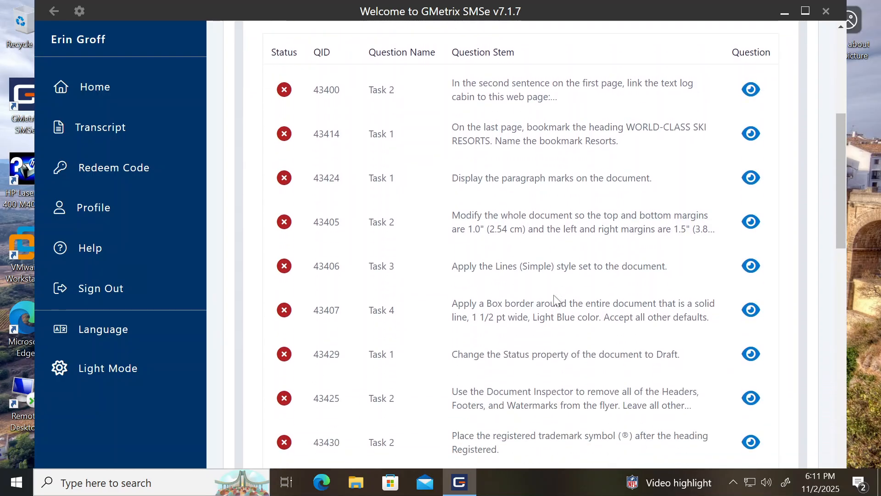
scroll(555, 299, up, 13)
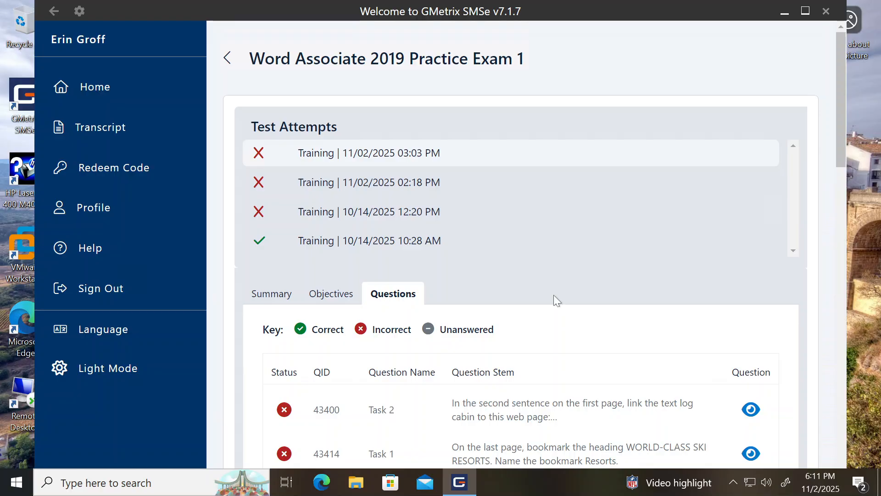
- Return to the home page, view the practice exams offered for MO-110: Word, and go back to the product list
click(83, 88)
scroll(408, 233, down, 1)
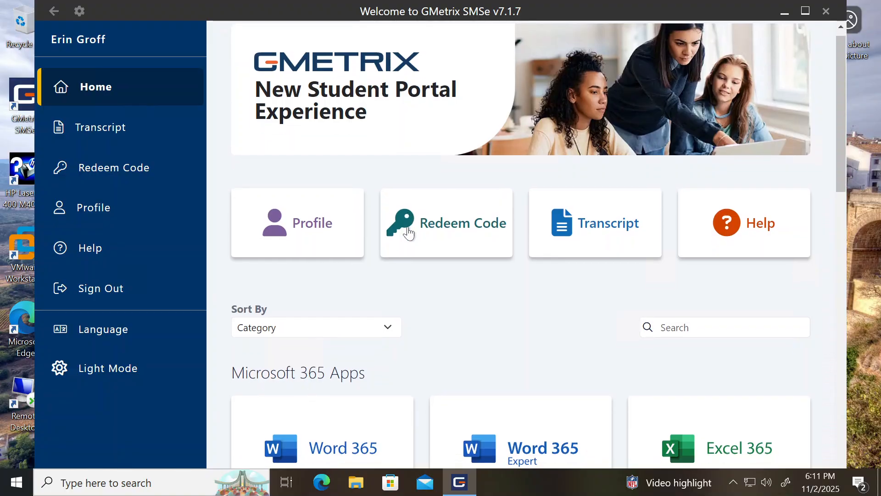
scroll(408, 234, down, 2)
scroll(408, 233, down, 1)
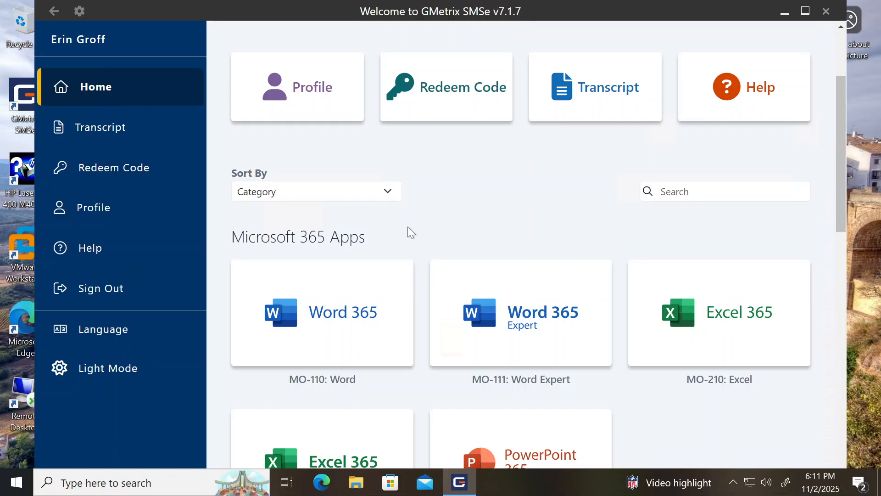
scroll(408, 228, down, 1)
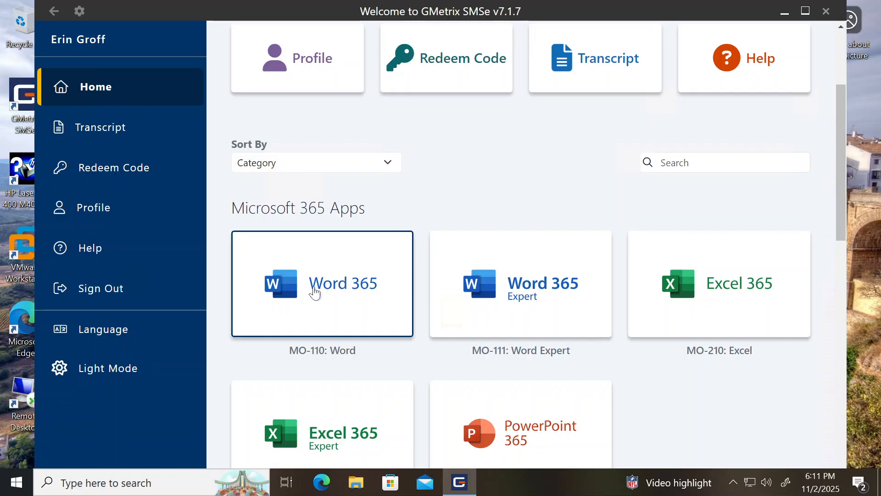
click(314, 293)
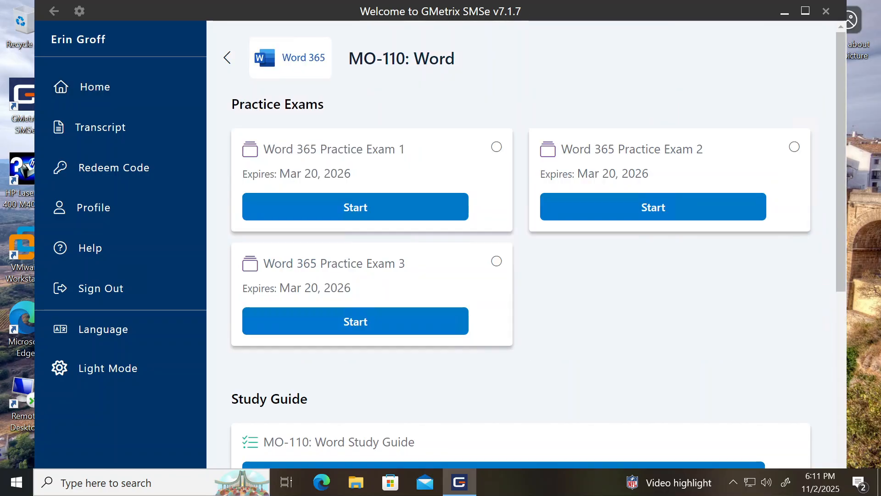
click(226, 58)
- Open Word Associate 2019 Skill Review 1 from the MO-100: Word Associate 2019 quizzes under Microsoft Office 2019
scroll(440, 290, down, 20)
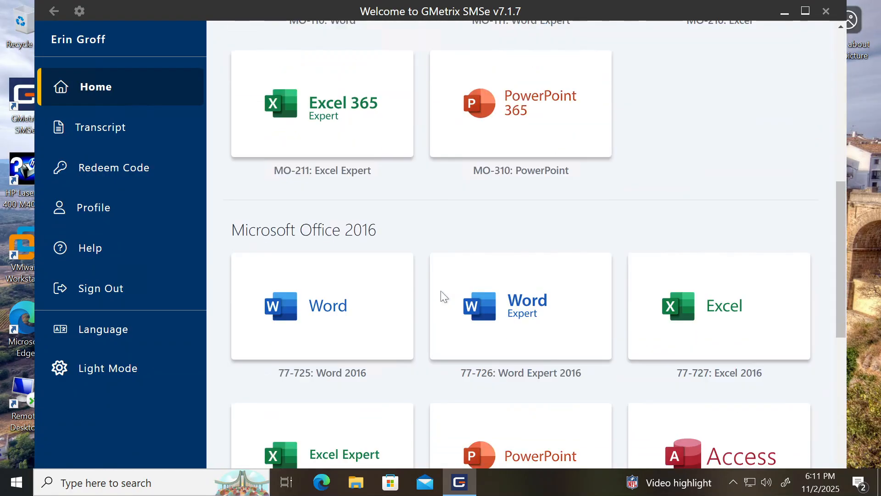
scroll(441, 294, down, 1)
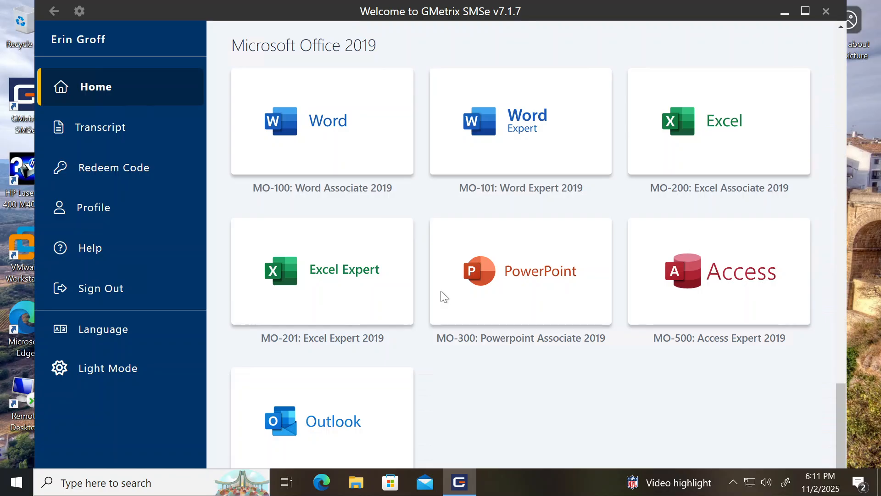
click(317, 134)
scroll(479, 189, down, 5)
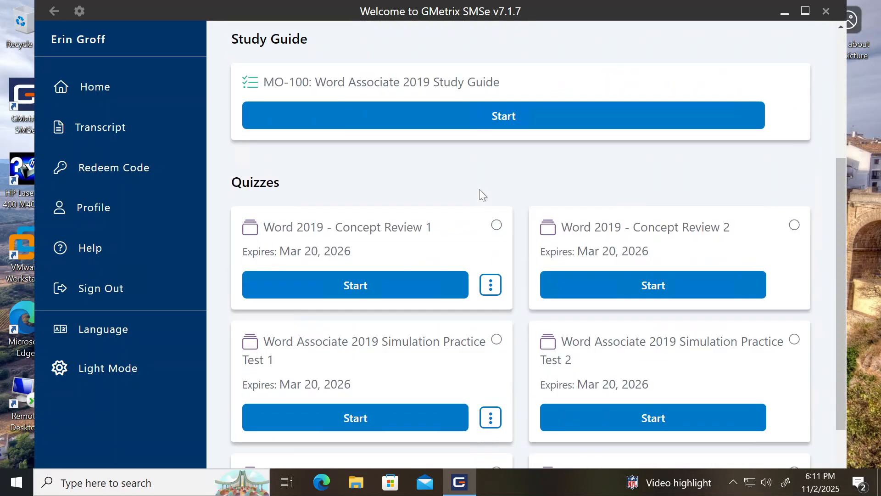
scroll(479, 189, down, 3)
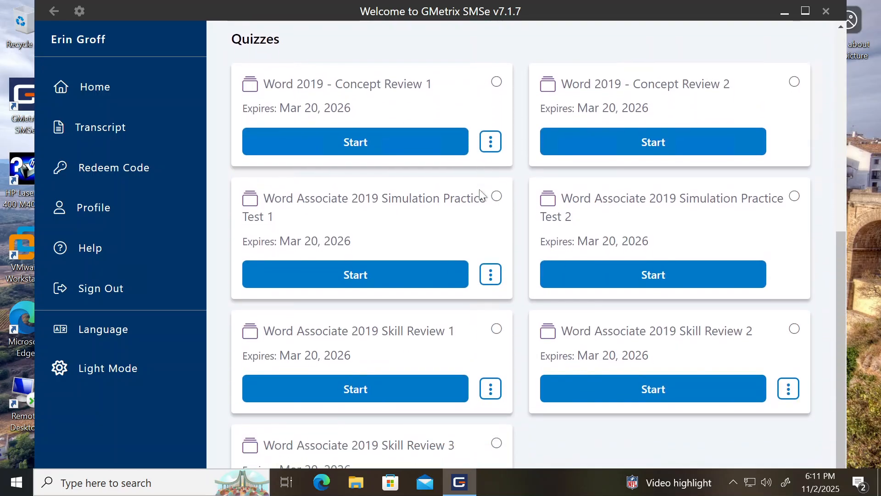
scroll(478, 189, down, 1)
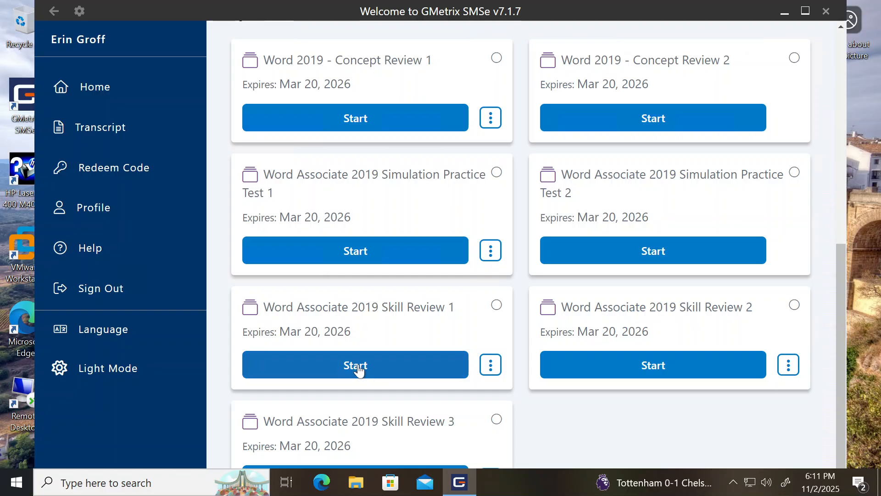
click(359, 370)
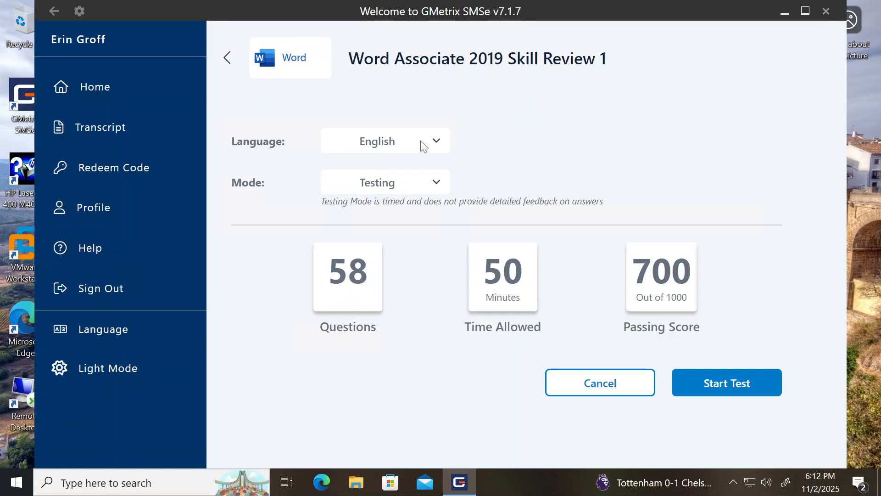
- Start Skill Review 1 in Training mode with the first listed access code and download its test resources
click(438, 182)
click(407, 226)
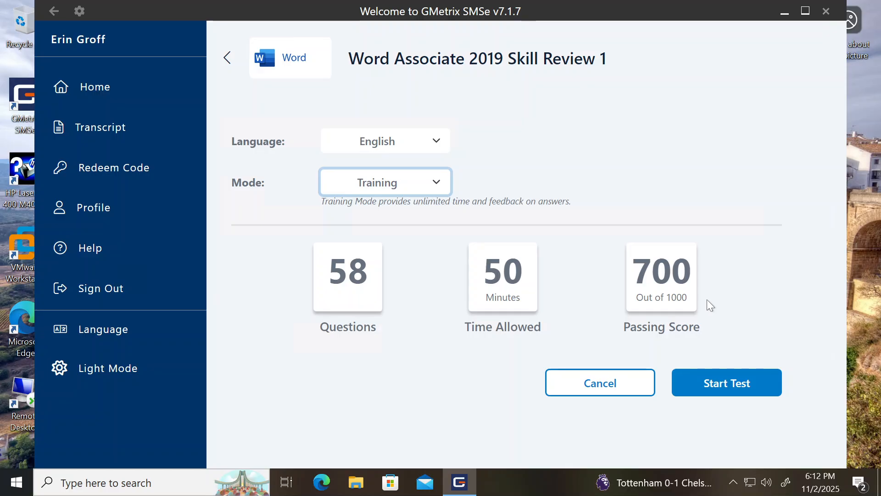
click(712, 394)
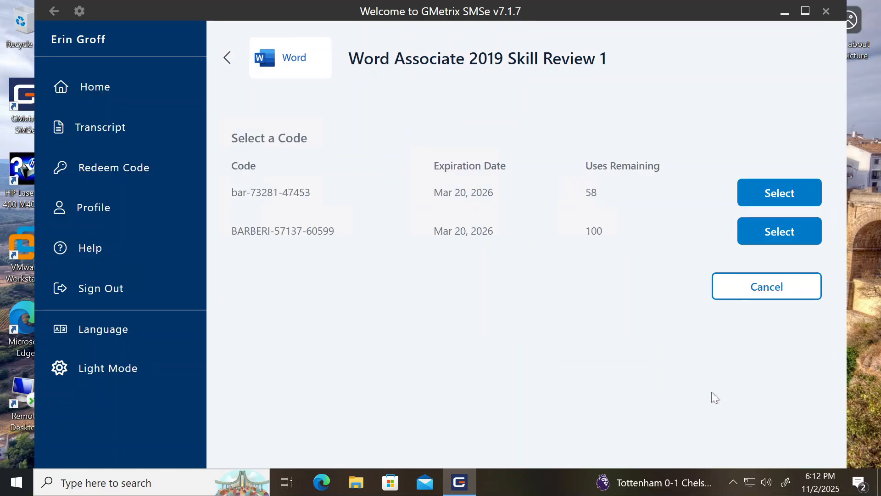
click(786, 192)
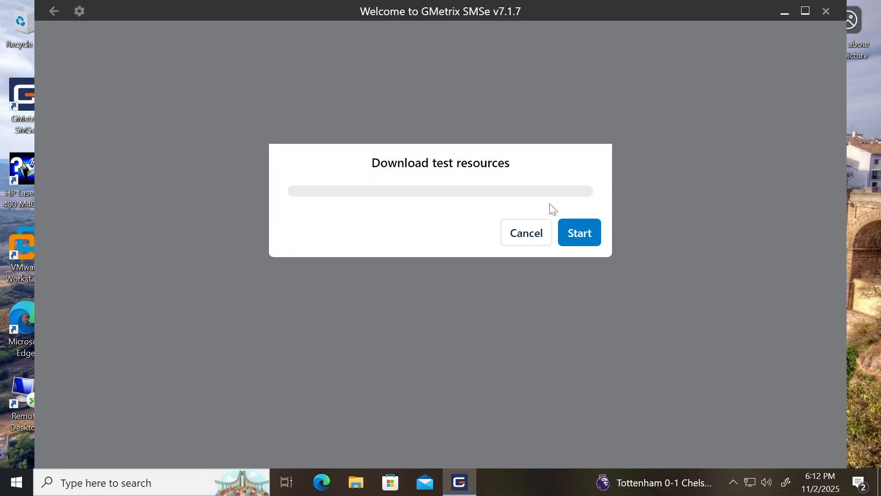
click(583, 243)
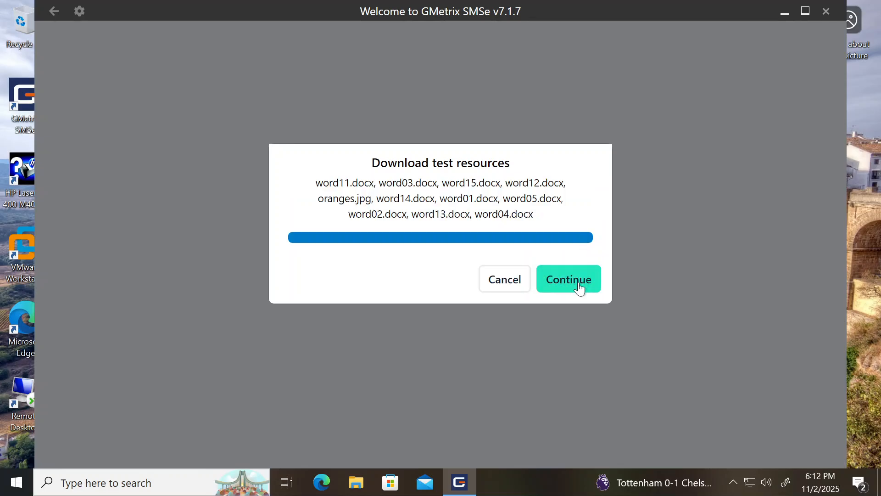
click(580, 287)
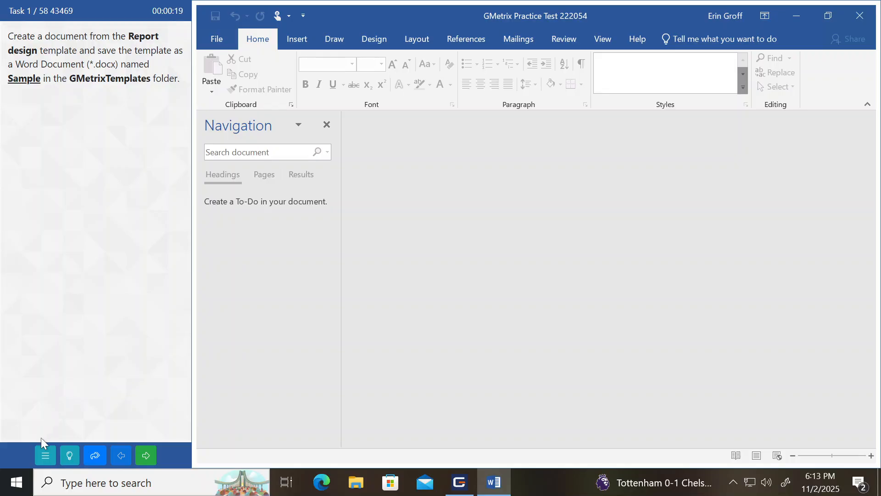
- Dock the test runner to the right of the screen, followed by the top
click(47, 462)
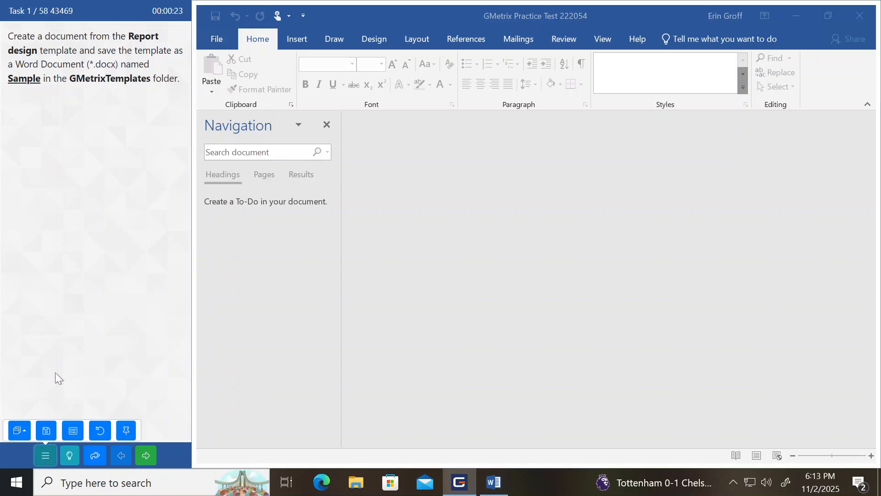
click(18, 438)
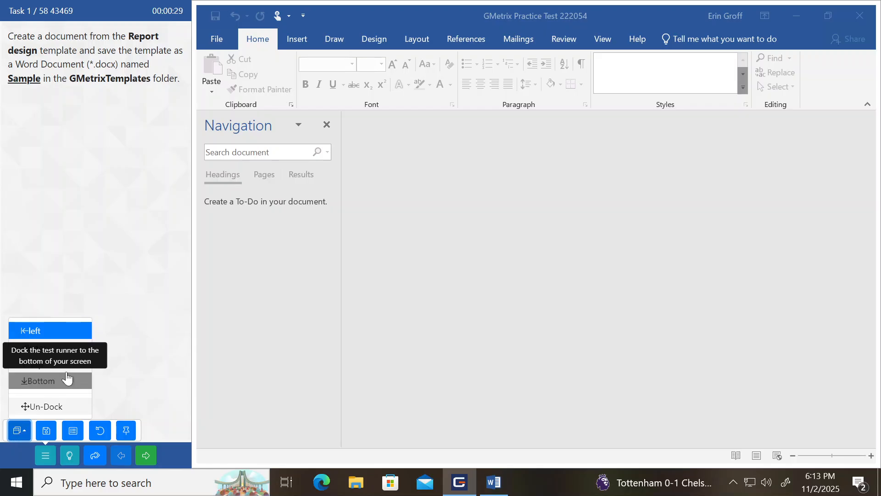
click(64, 351)
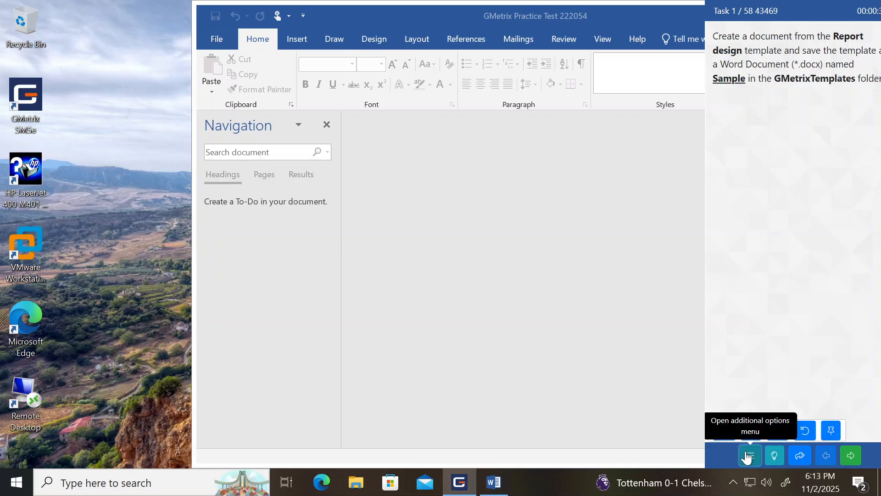
click(723, 430)
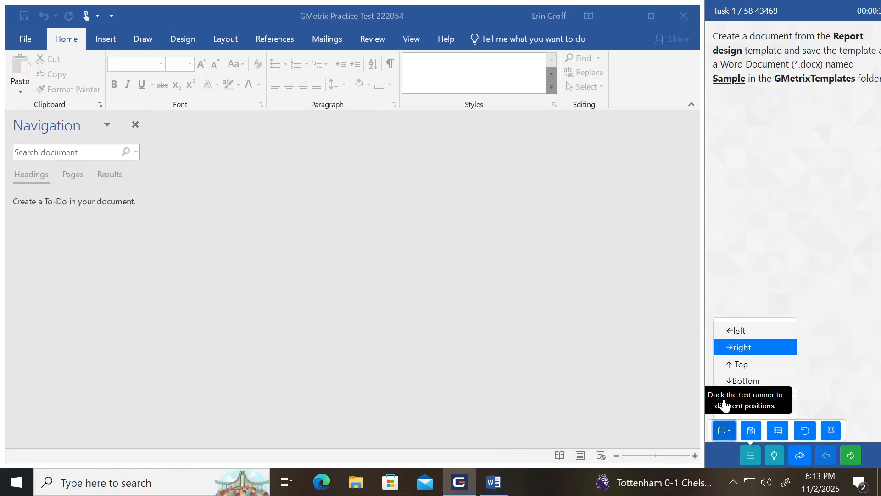
click(742, 365)
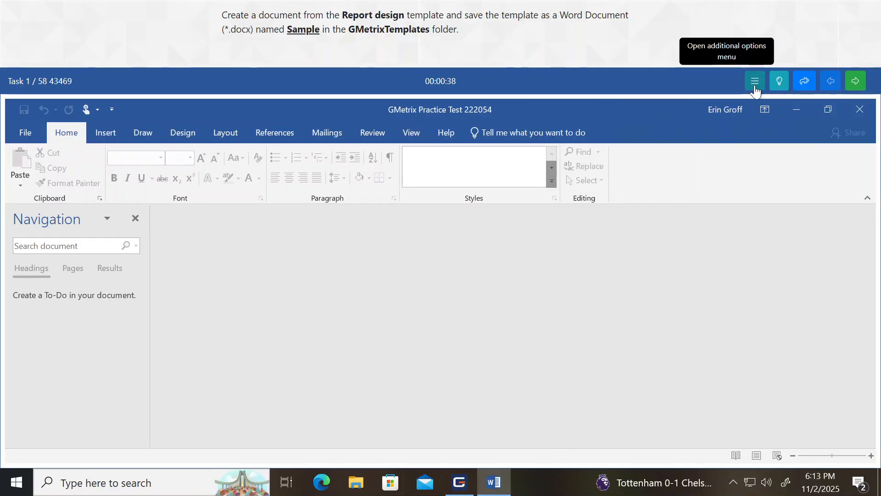
- Dock the test runner to the bottom of the screen, and un-dock it into a floating window
click(755, 87)
click(701, 58)
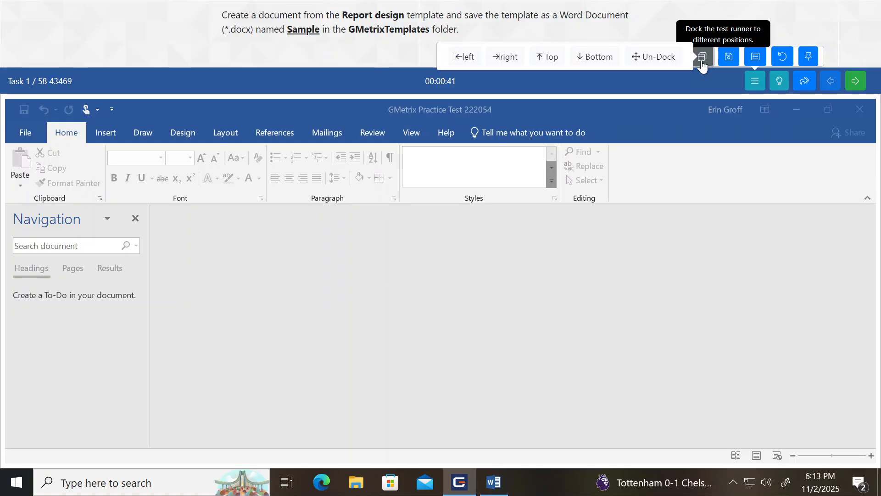
click(588, 57)
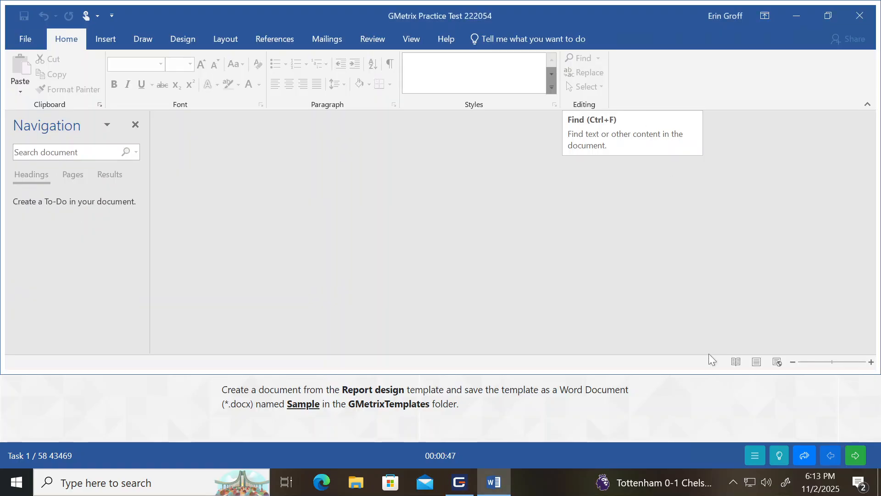
click(758, 452)
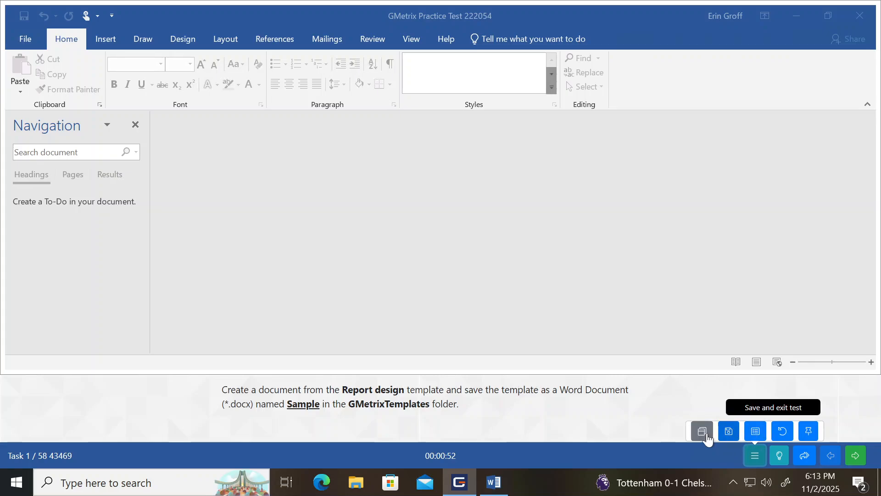
click(702, 432)
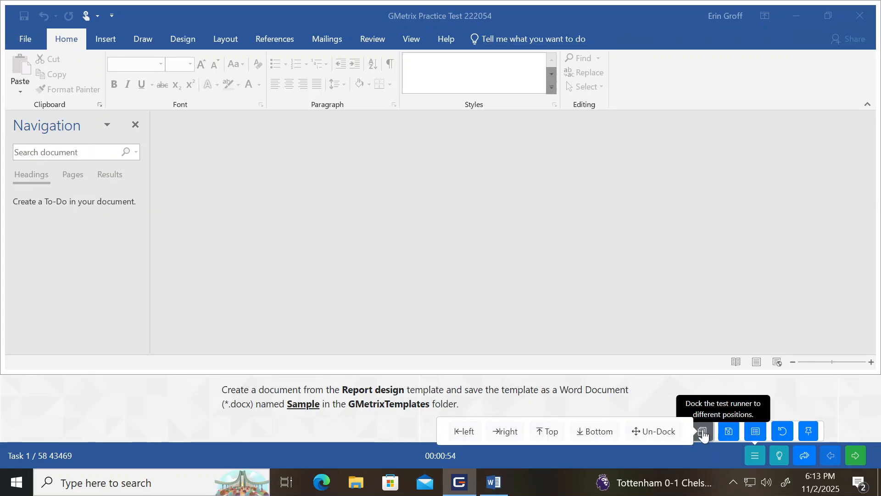
click(654, 432)
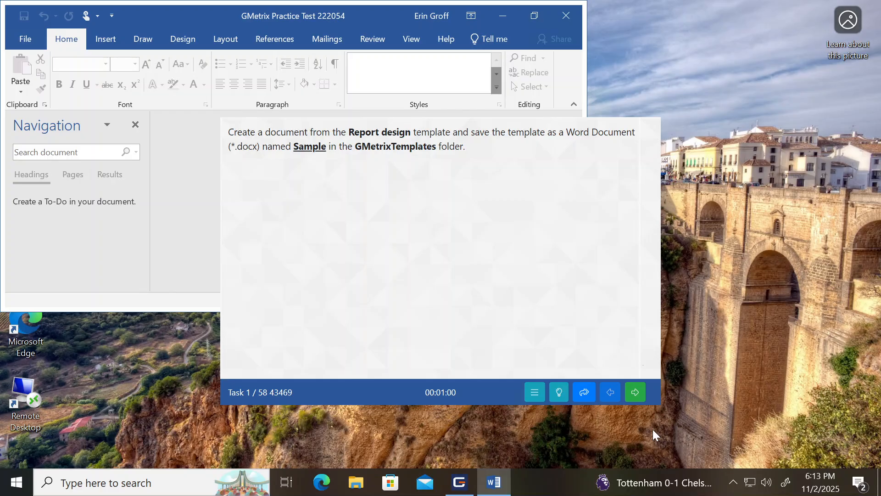
- Dock the floating test runner back to the left of the screen
click(533, 394)
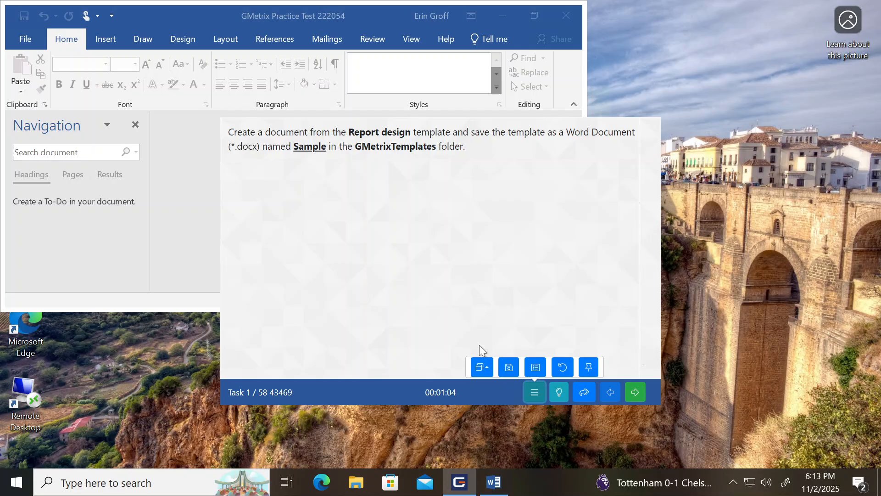
click(480, 370)
click(498, 265)
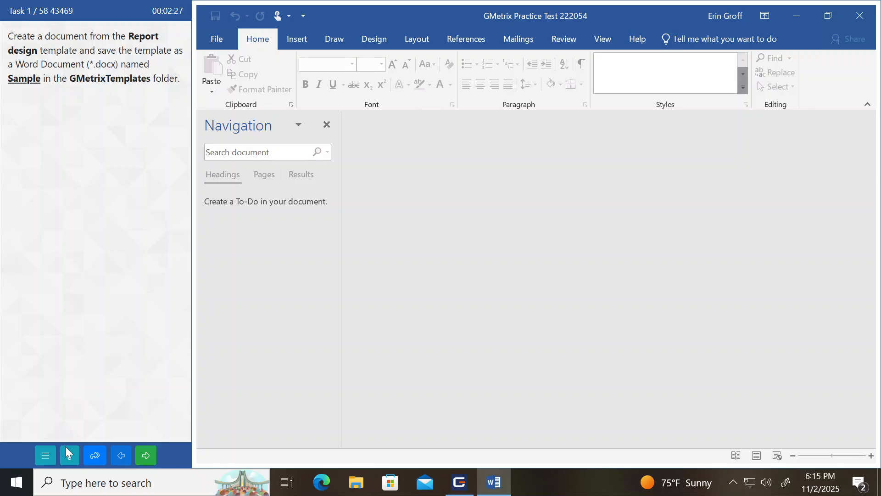
- Display the help instructions for Task 1, submit the task unanswered for grading, and continue to Task 2
click(69, 459)
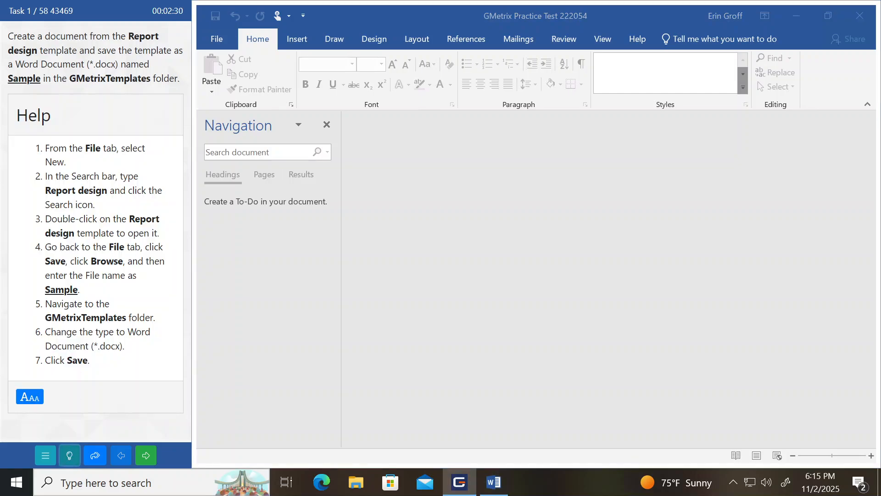
click(146, 459)
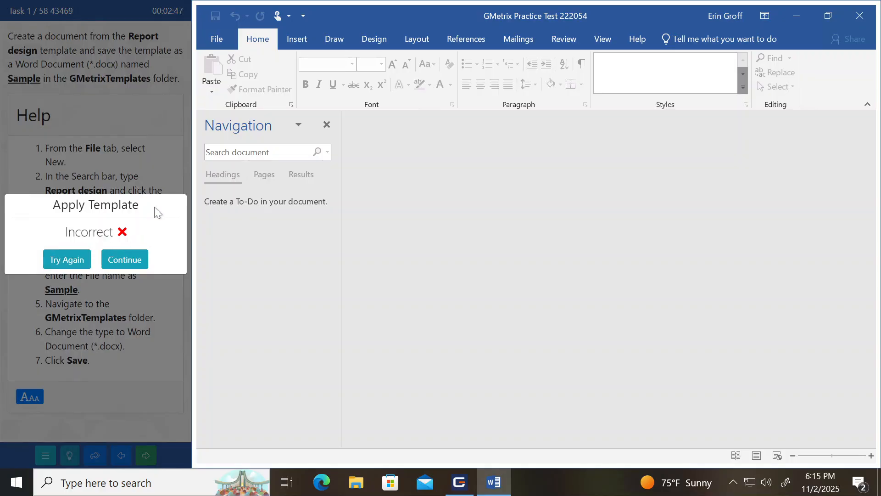
click(135, 258)
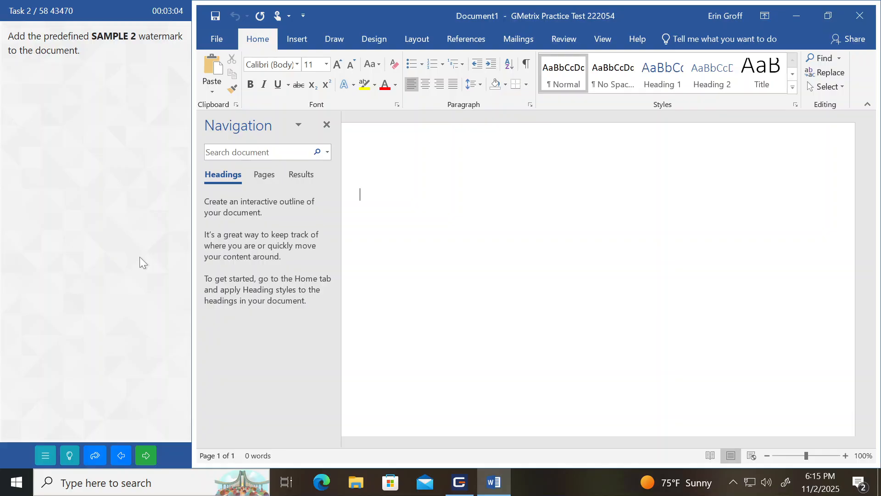
- Save the in-progress Skill Review 1 training test and exit it
click(46, 455)
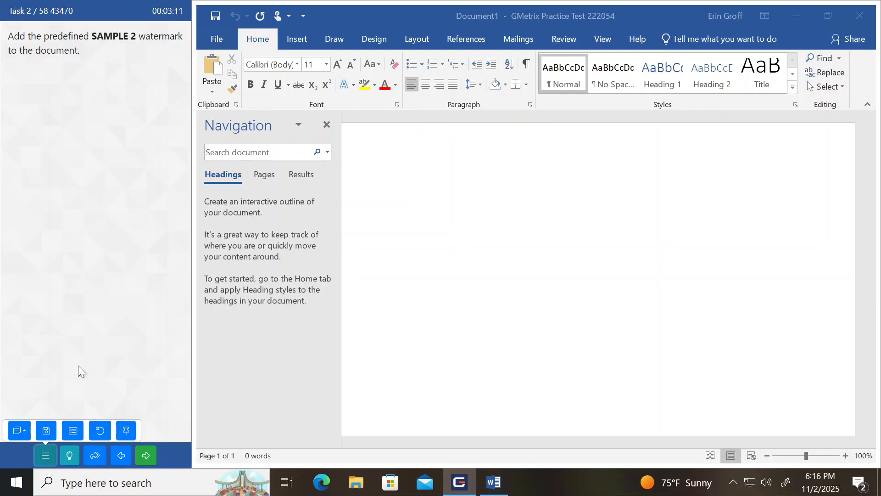
click(44, 434)
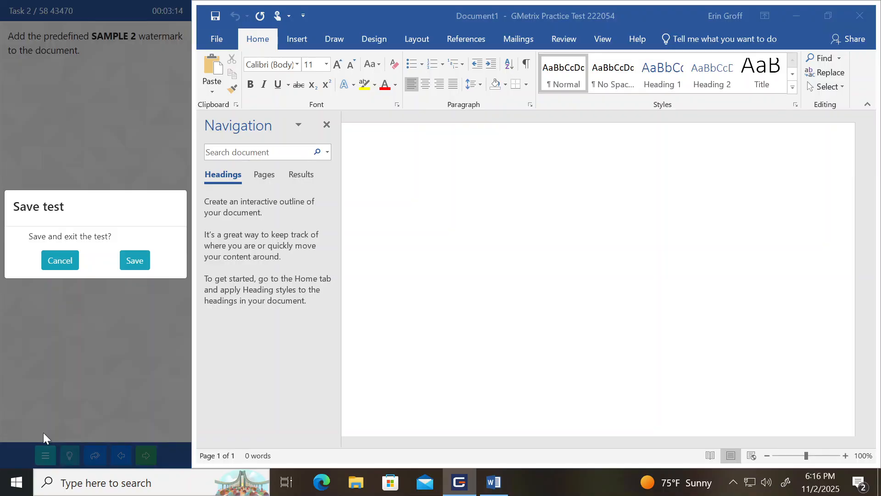
click(135, 262)
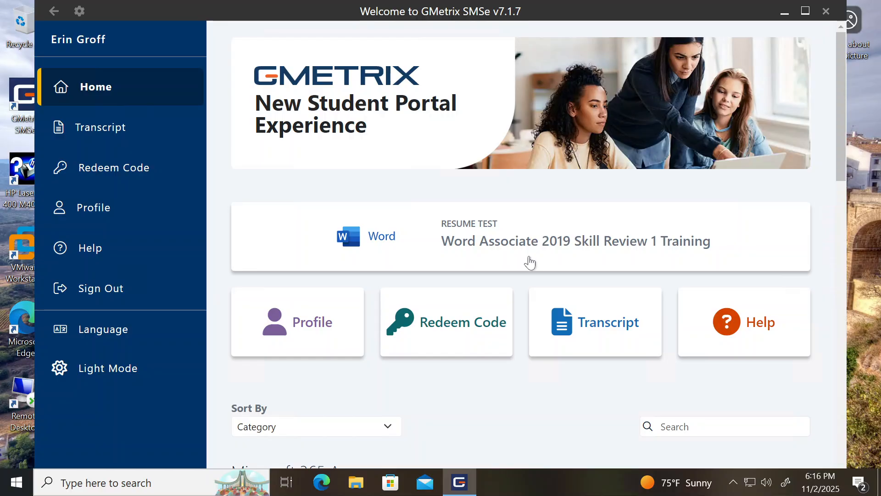
- Look through the available courses on the home page down to the Microsoft Office 2019 group, and return to the resume-test entry
scroll(530, 262, down, 12)
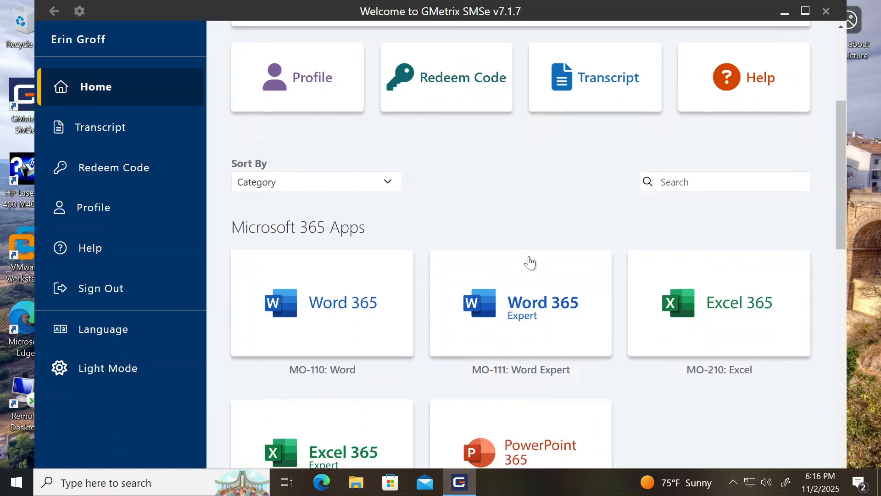
scroll(530, 262, down, 5)
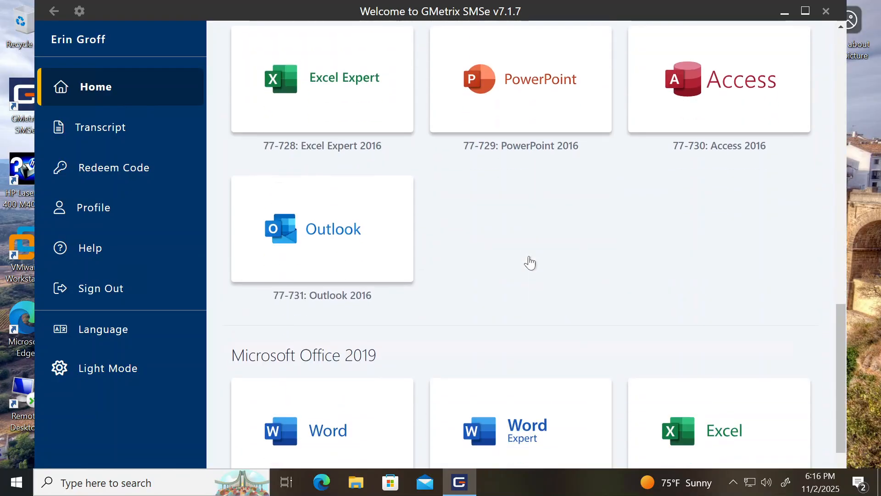
scroll(529, 262, down, 5)
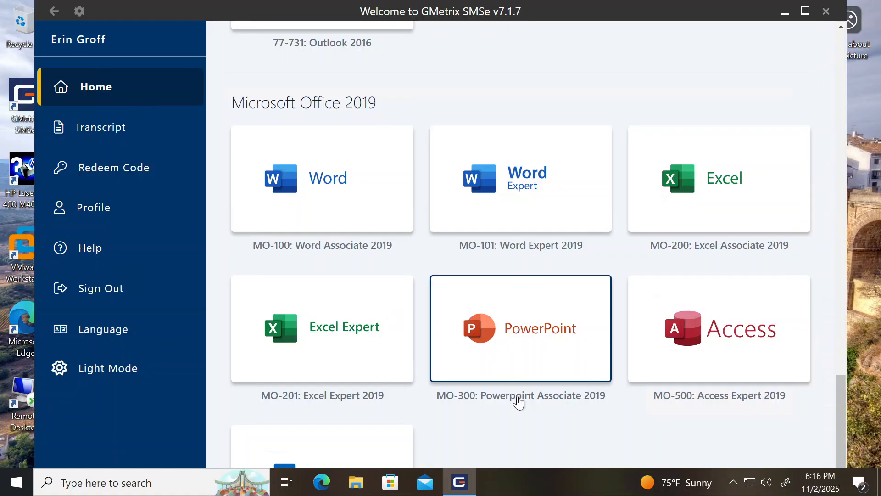
scroll(518, 402, down, 1)
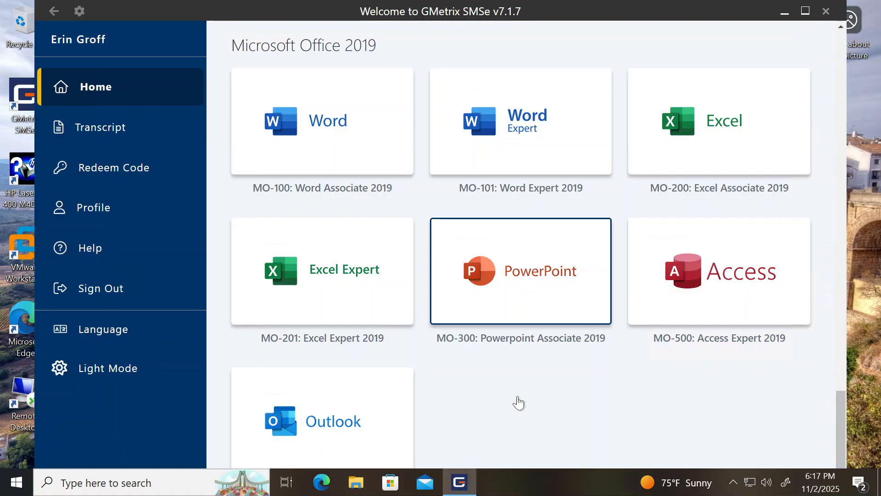
scroll(518, 403, up, 20)
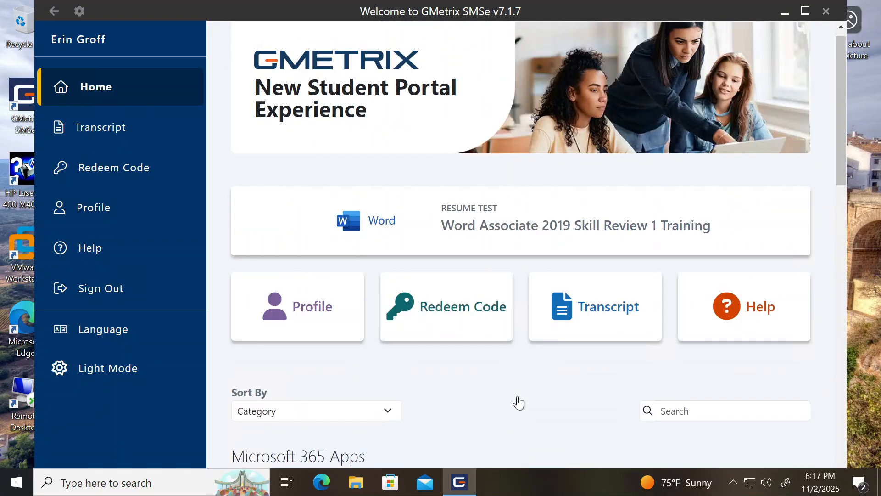